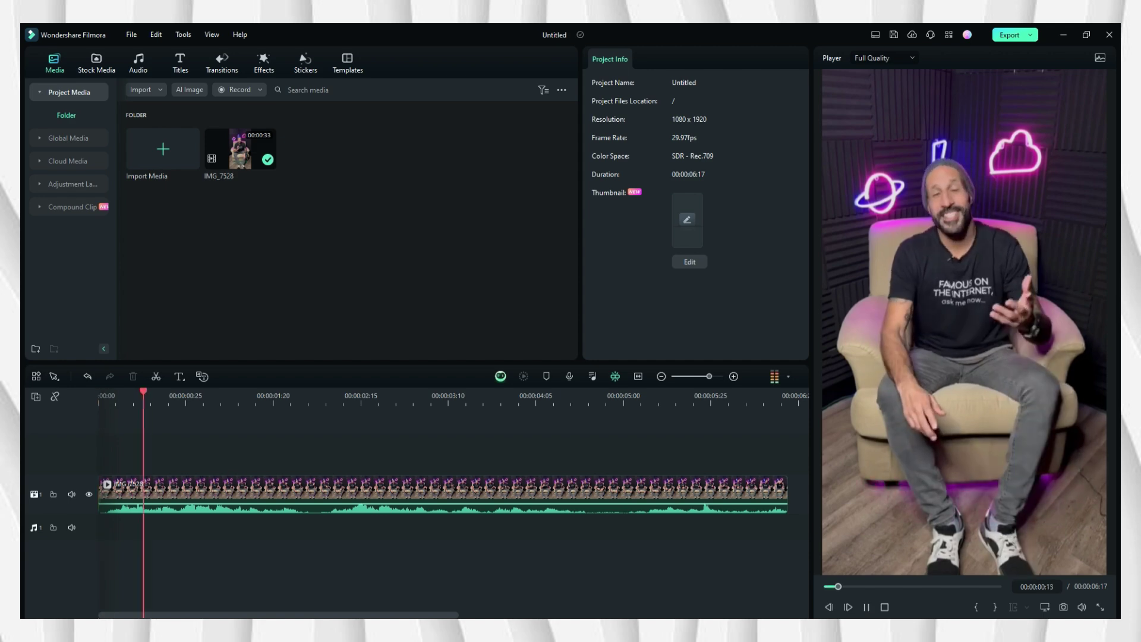
- Transcribe the IMG_7528 timeline clip into an SRT subtitle file with Speech-to-Text in English (US), with auto-match on
left_click(238, 493)
right_click(238, 494)
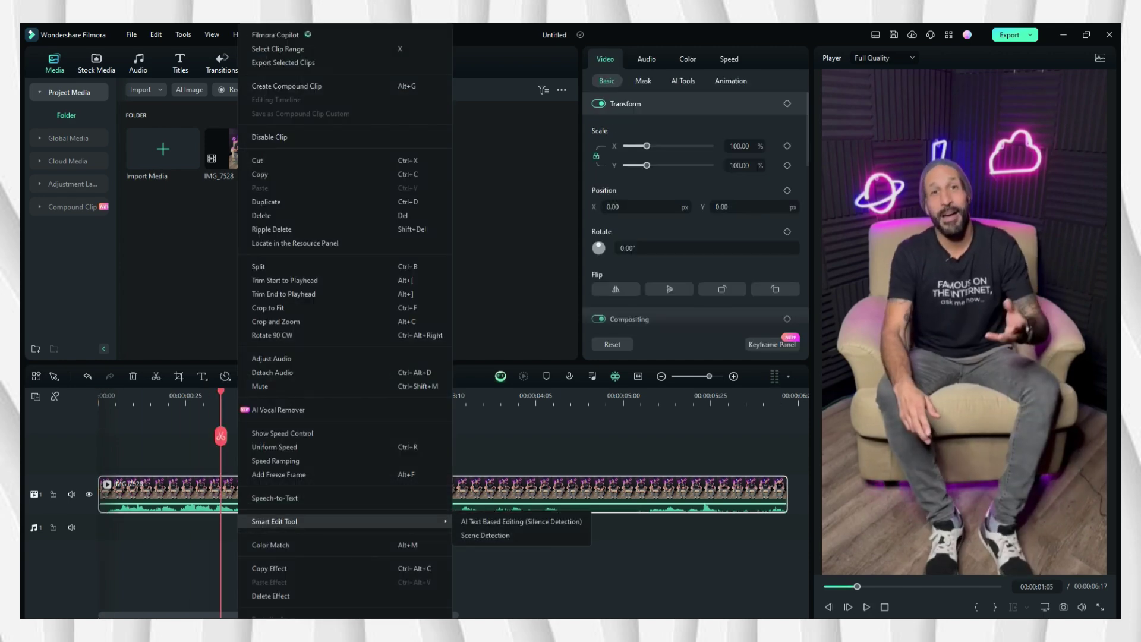
left_click(275, 497)
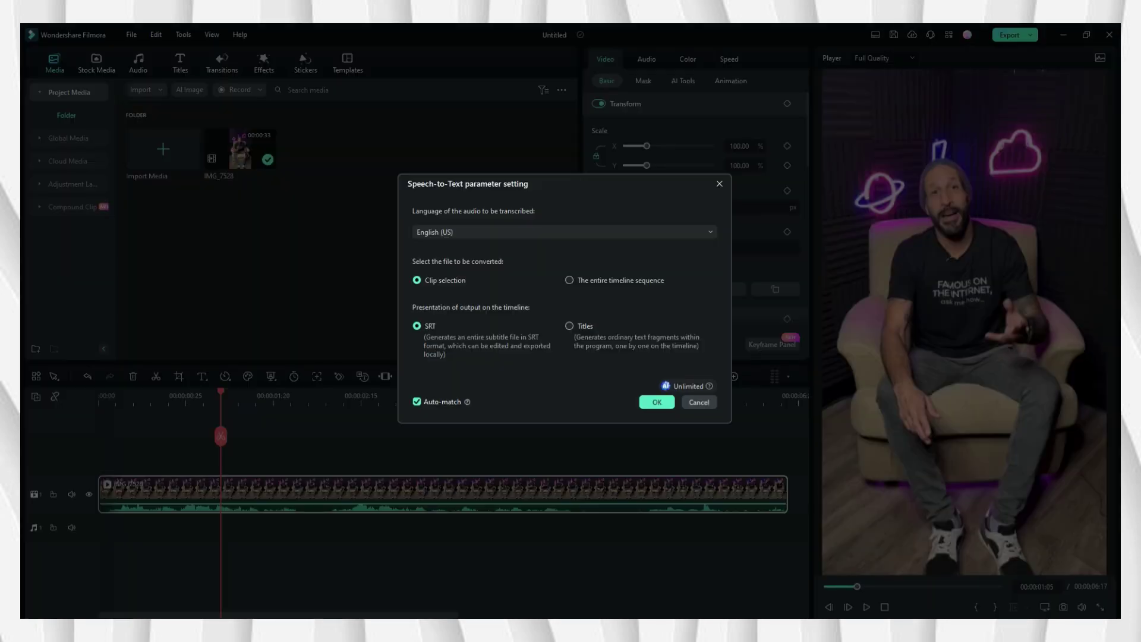
key("Return")
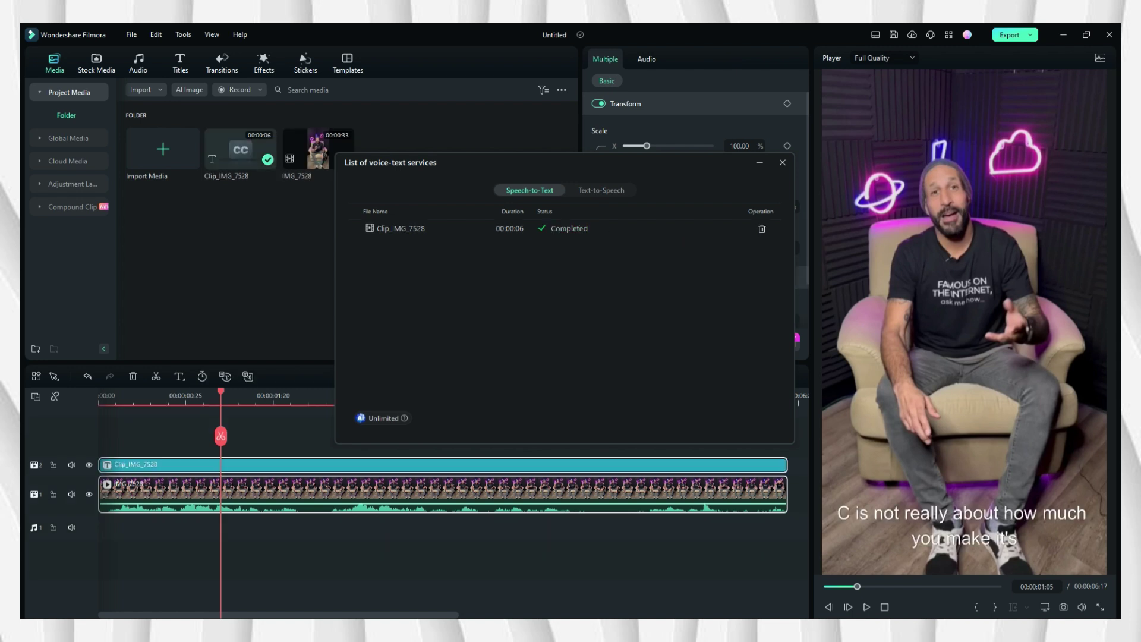
key("Escape")
- In the subtitle clip's advanced editor, replace the leading "C" of the first subtitle with "See"
key("space")
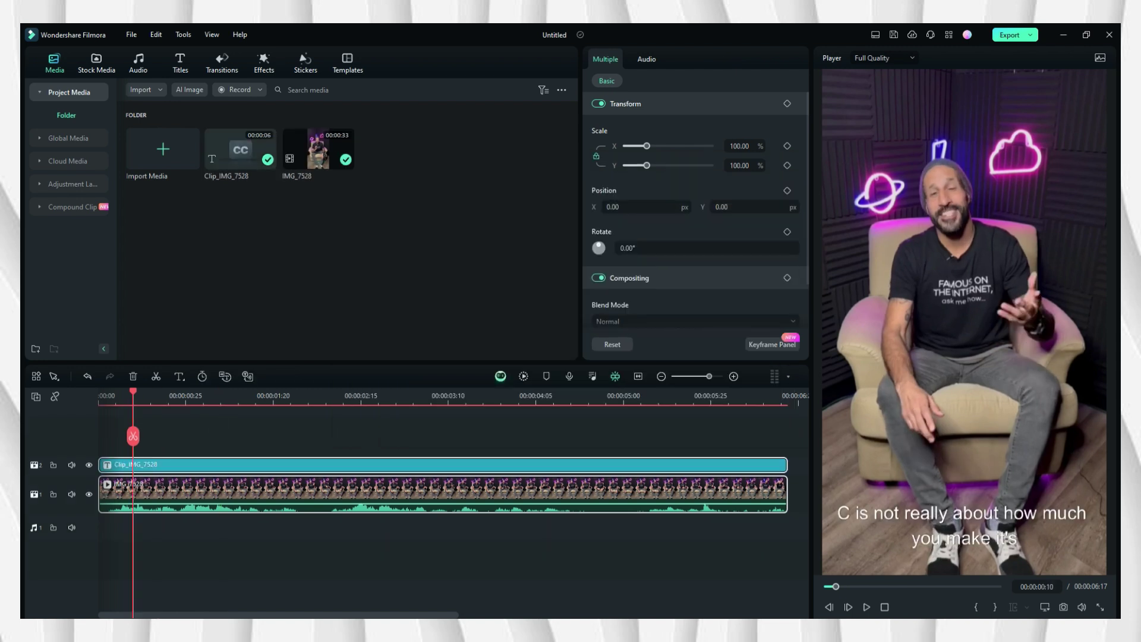
left_click(192, 436)
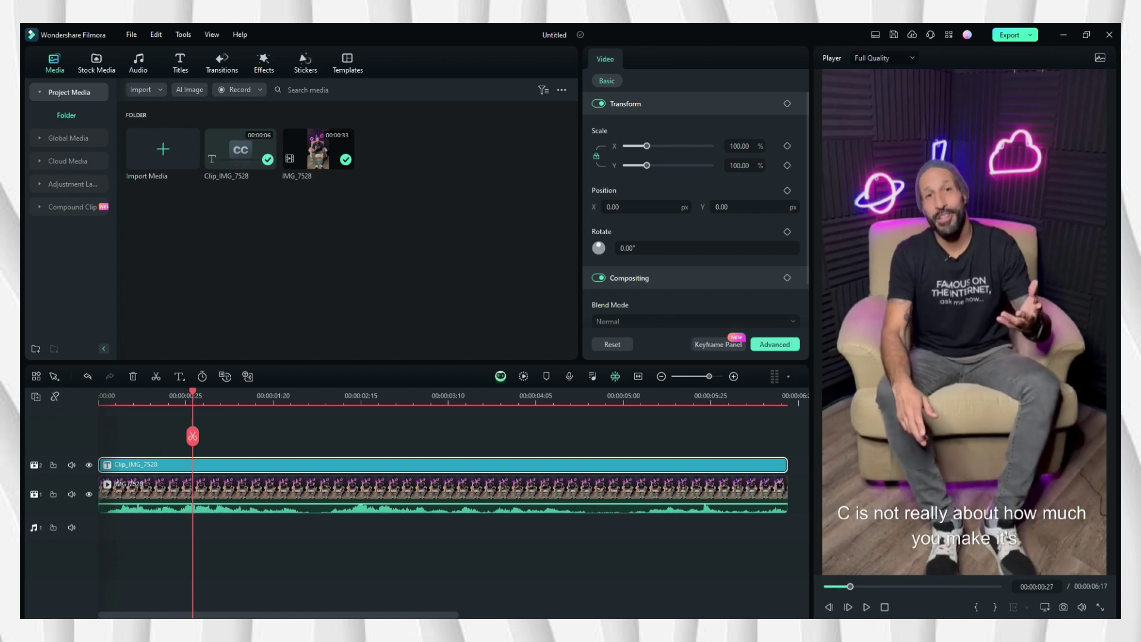
left_click(774, 344)
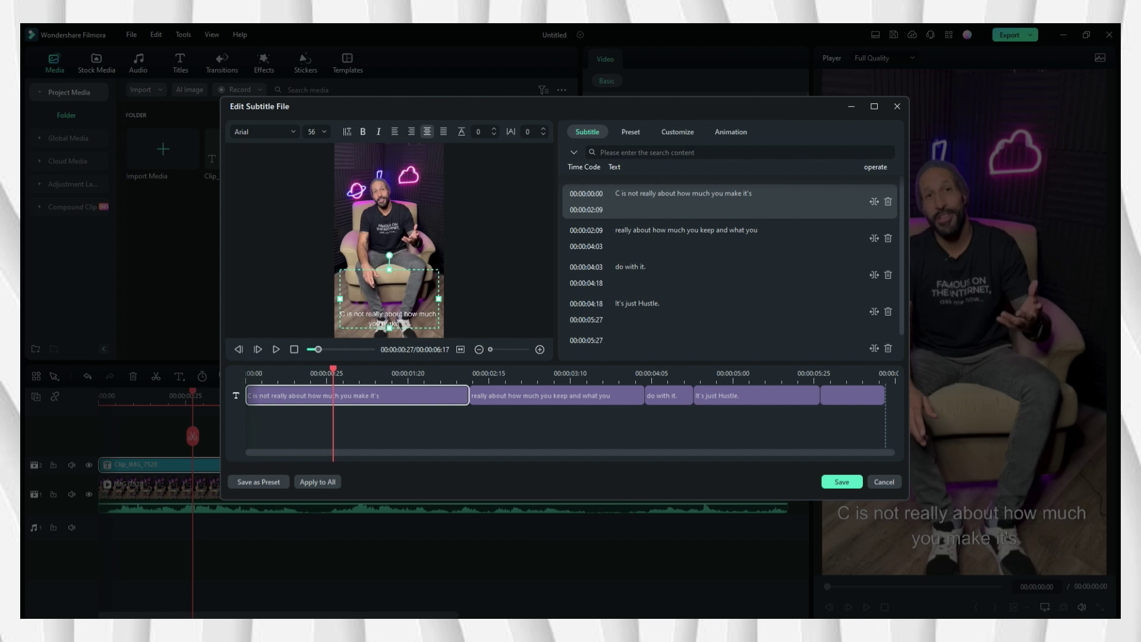
left_click(752, 193)
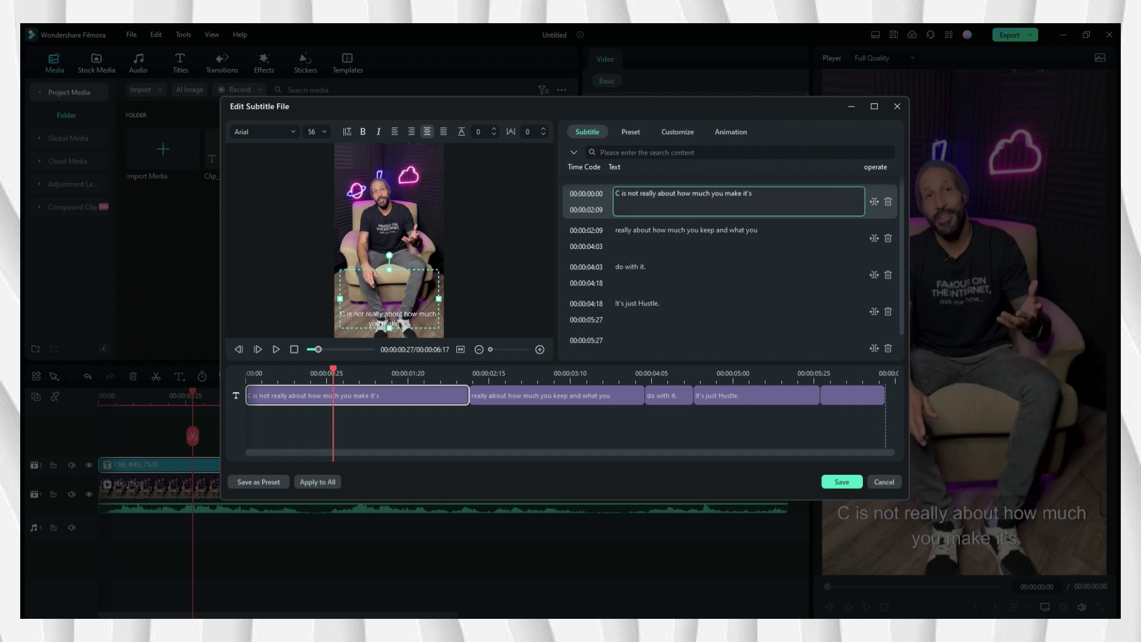
key("BackSpace")
key("BackSpace")
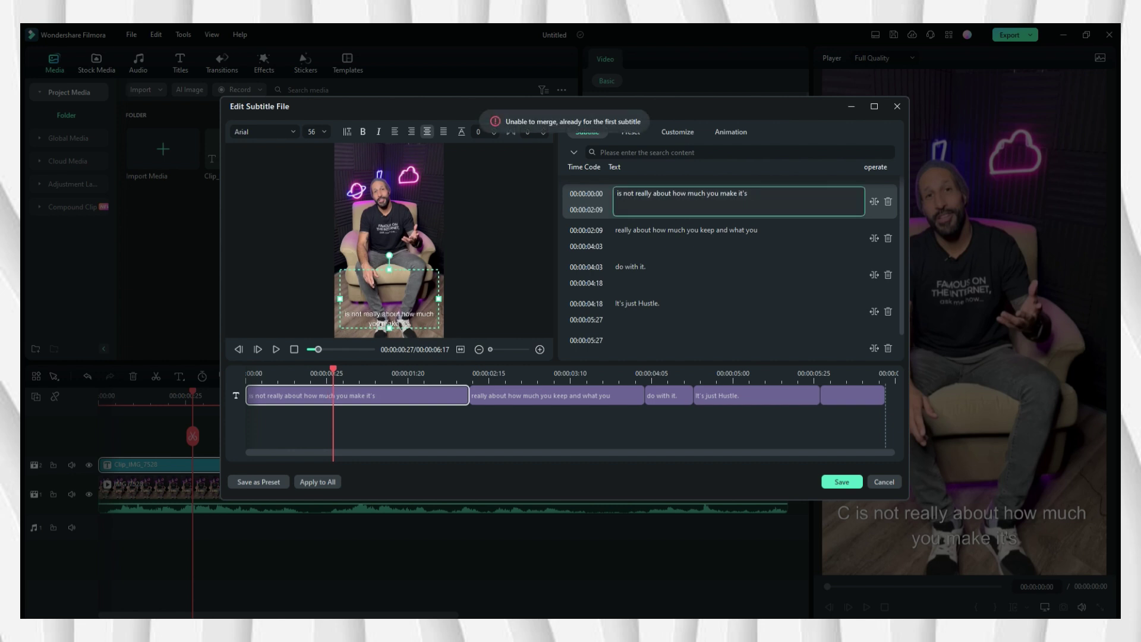
type("So ee")
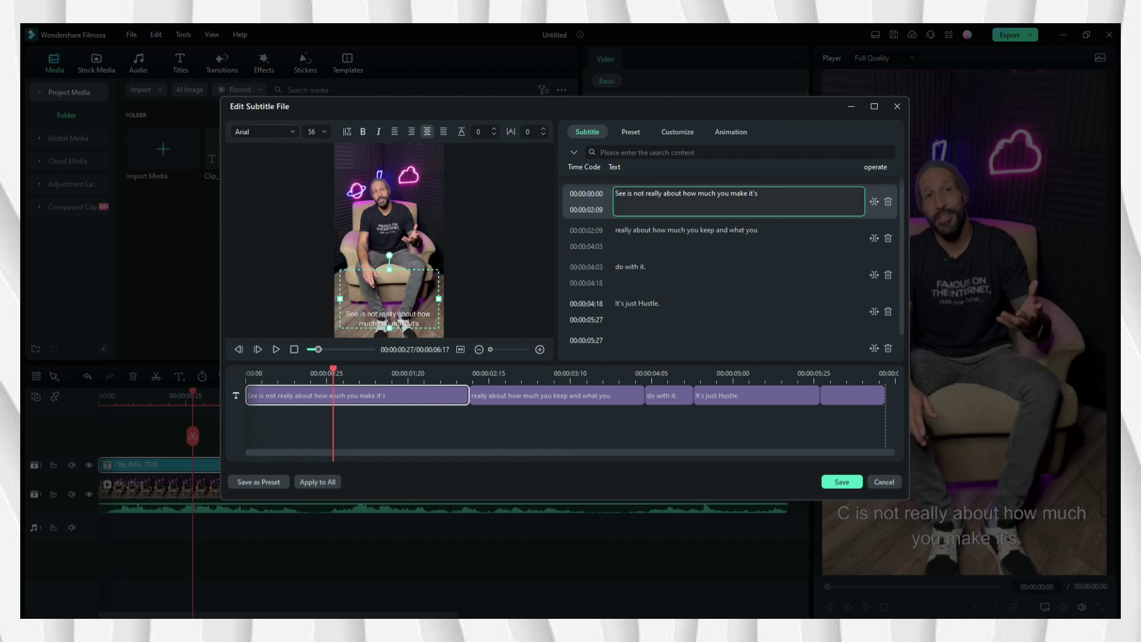
- Try CamingoCode Bold as the font of the first subtitle
left_click(264, 131)
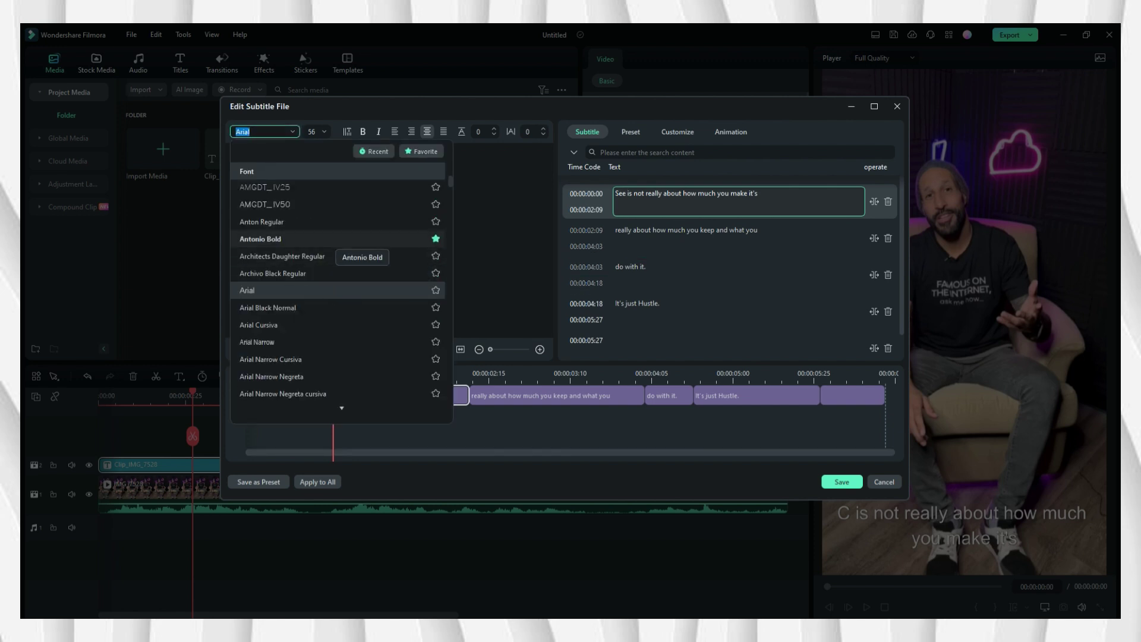
left_click(373, 151)
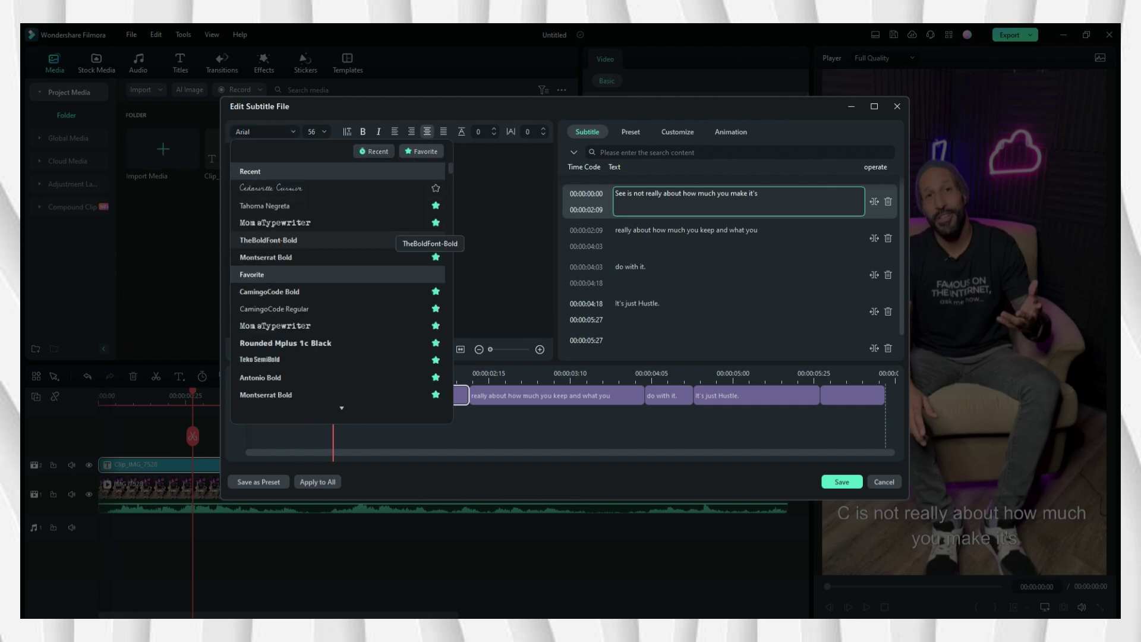
left_click(269, 292)
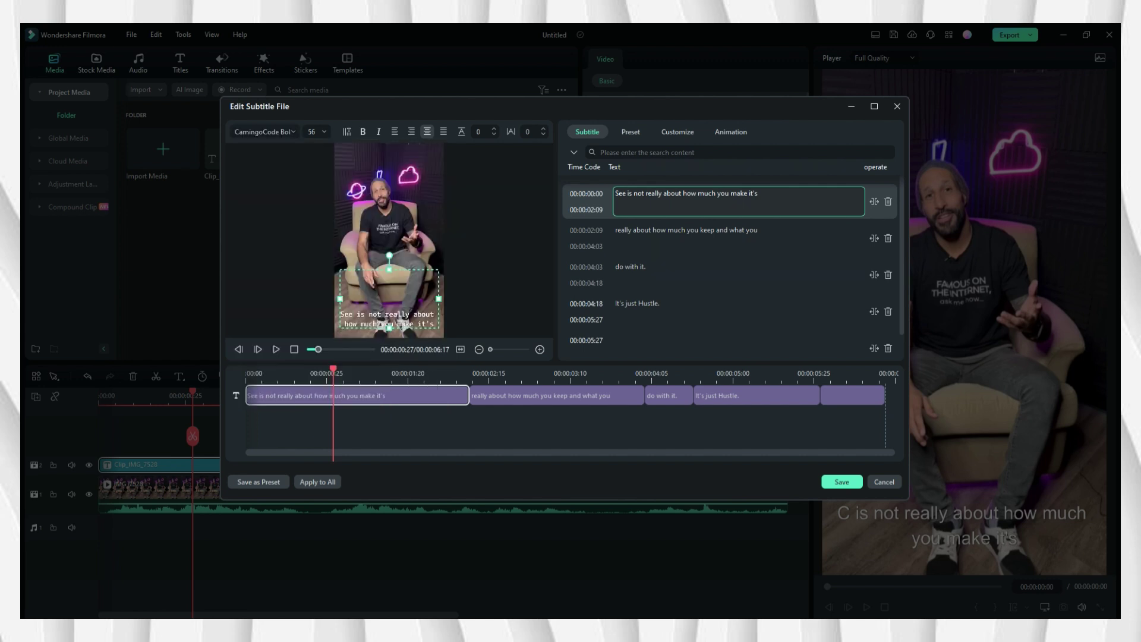
- Set the first subtitle's font to Candara Bold
left_click(265, 131)
scroll(339, 285, "down", 5)
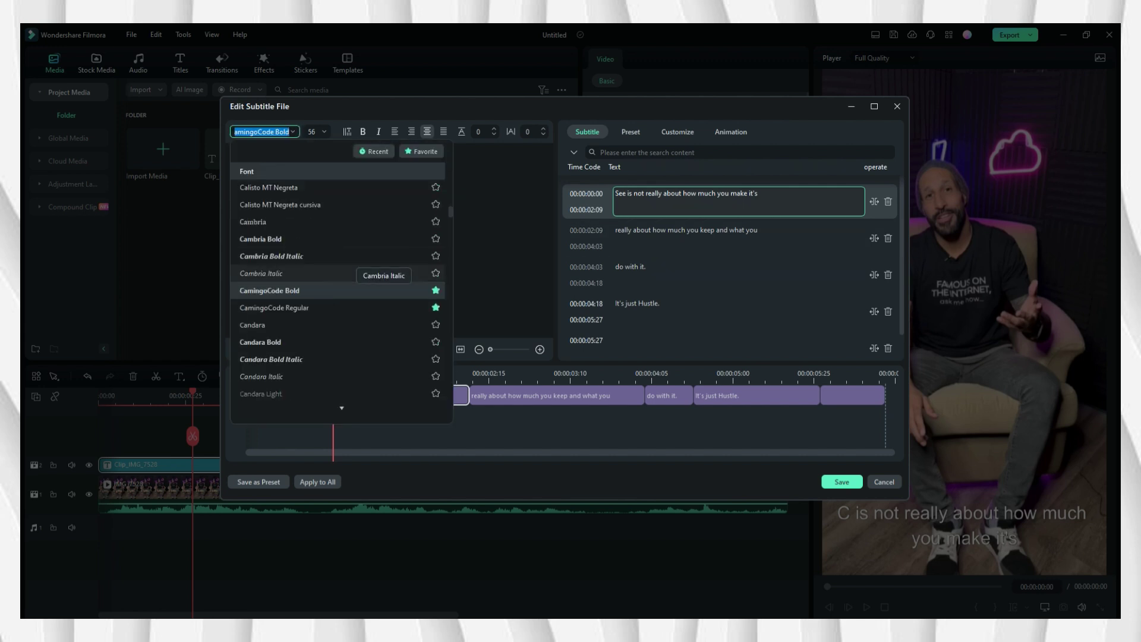
left_click(262, 292)
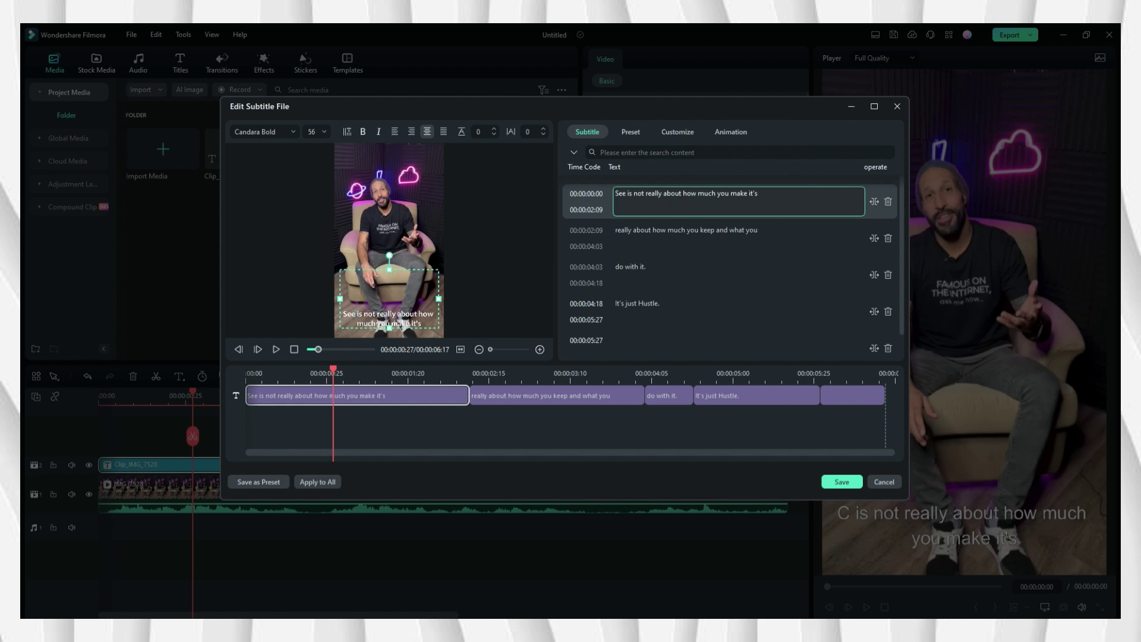
- Set the font of the second and third subtitles to Candara Bold
left_click(557, 395)
left_click(264, 132)
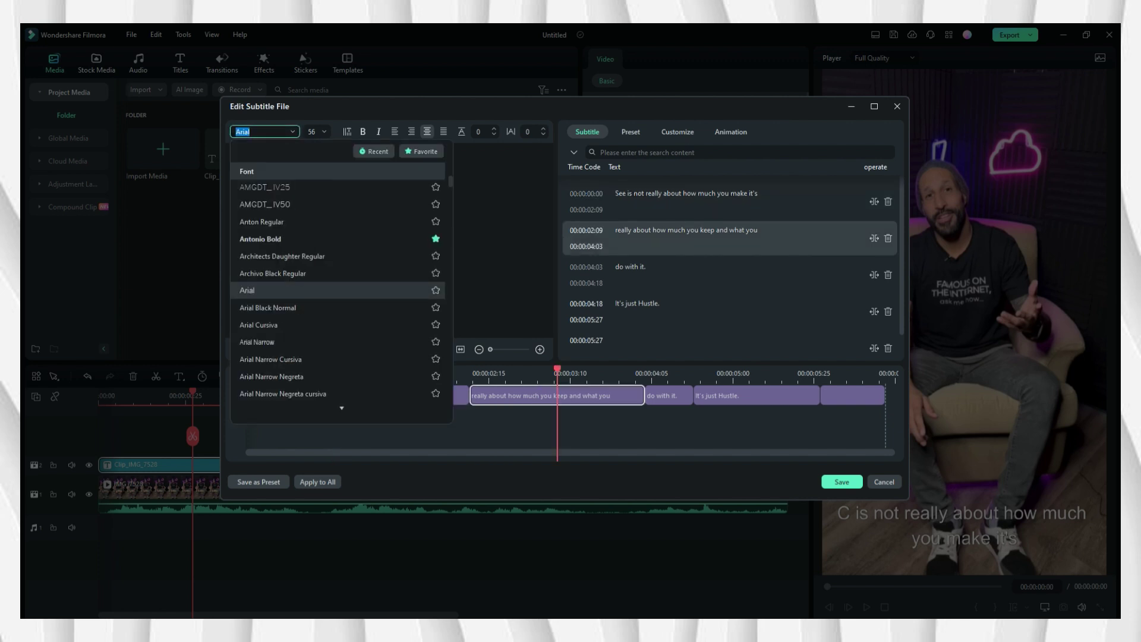
scroll(339, 285, "down", 5)
left_click(262, 292)
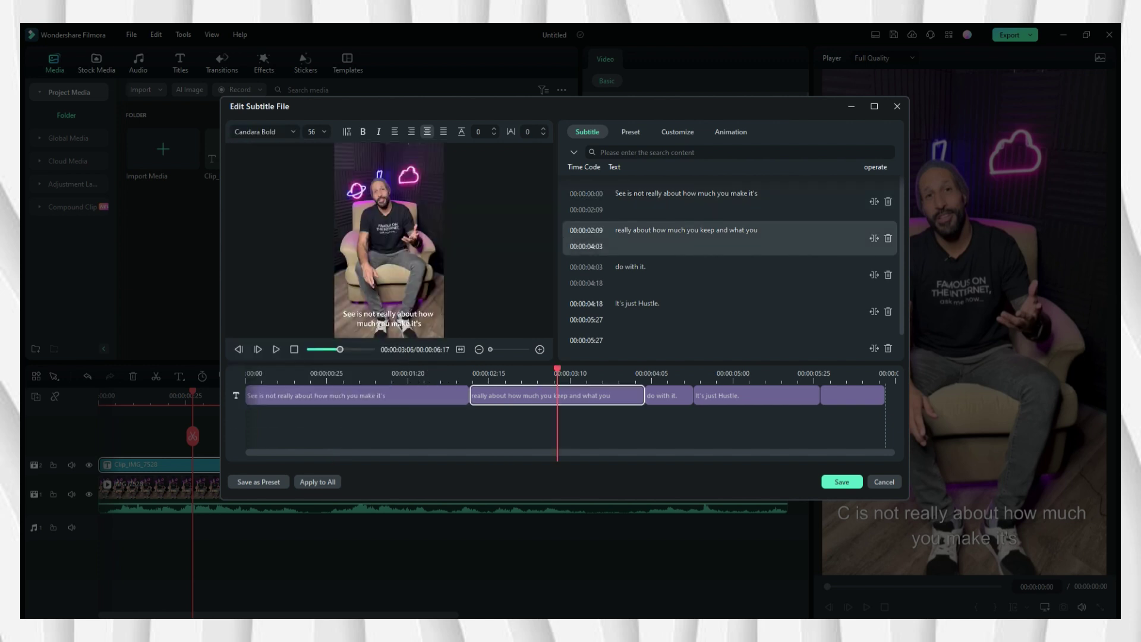
left_click(684, 275)
left_click(264, 132)
scroll(339, 249, "up", 3)
scroll(339, 267, "down", 5)
left_click(261, 280)
- Set the font of the fourth subtitle, "It's just Hustle.", to Candara Bold
left_click(756, 396)
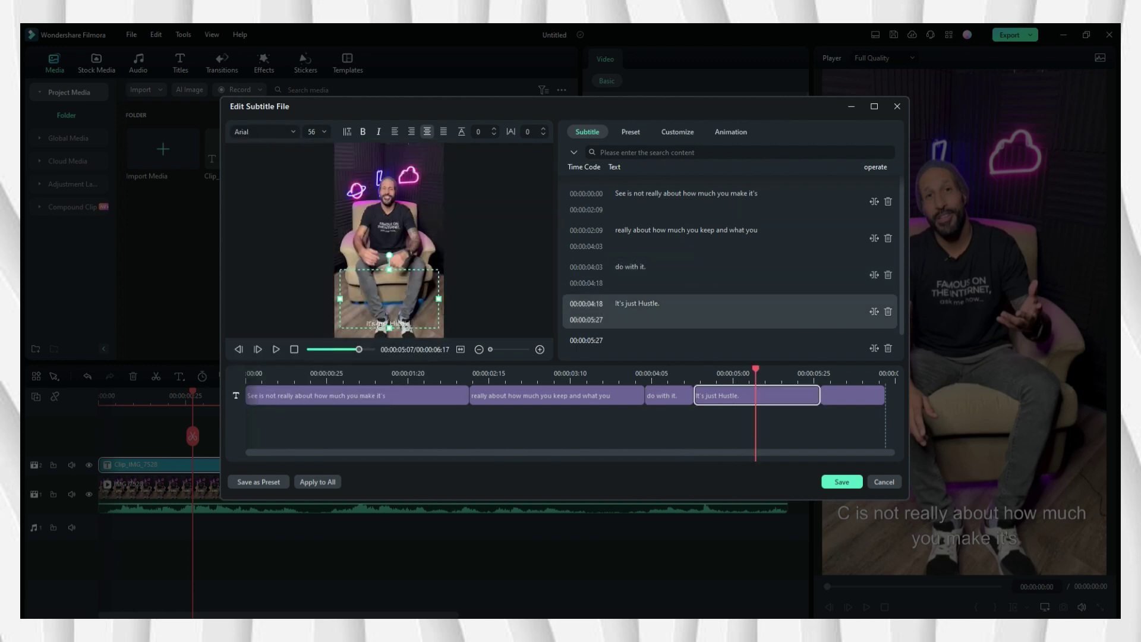
left_click(265, 131)
scroll(339, 268, "down", 5)
left_click(267, 260)
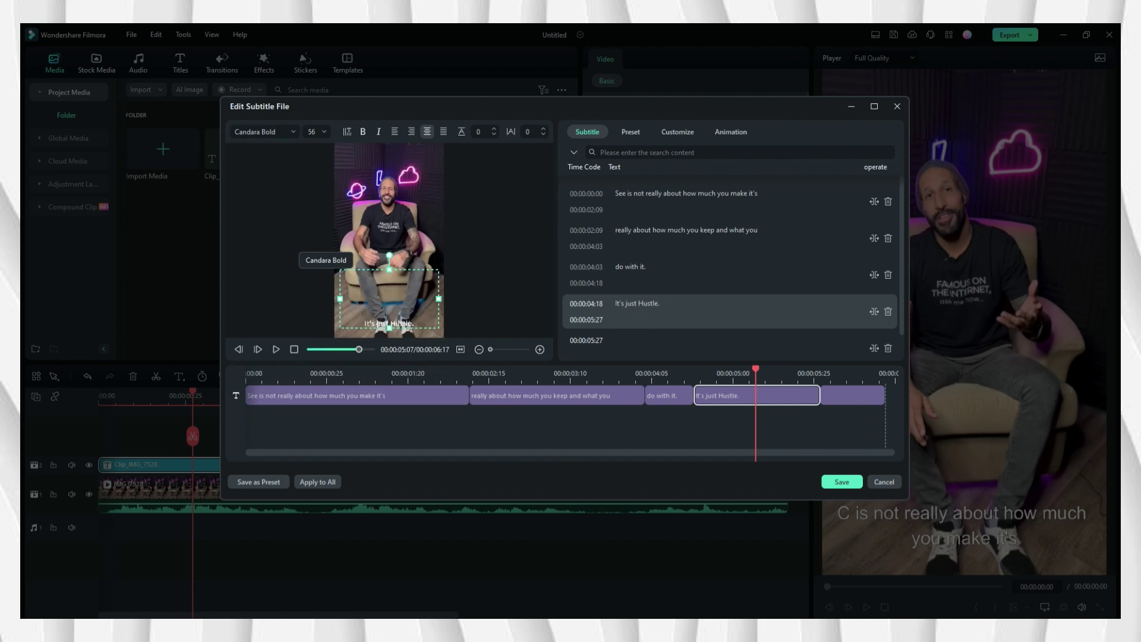
- Play back the subtitles in the editor preview to check the new font
left_click(854, 395)
key("space")
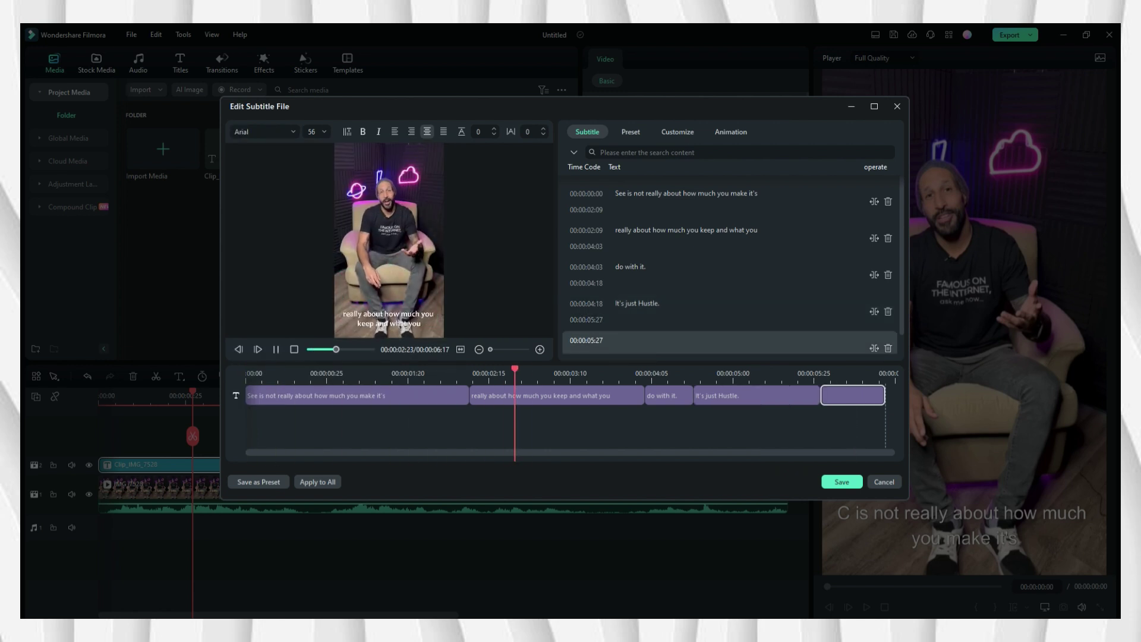
key("space")
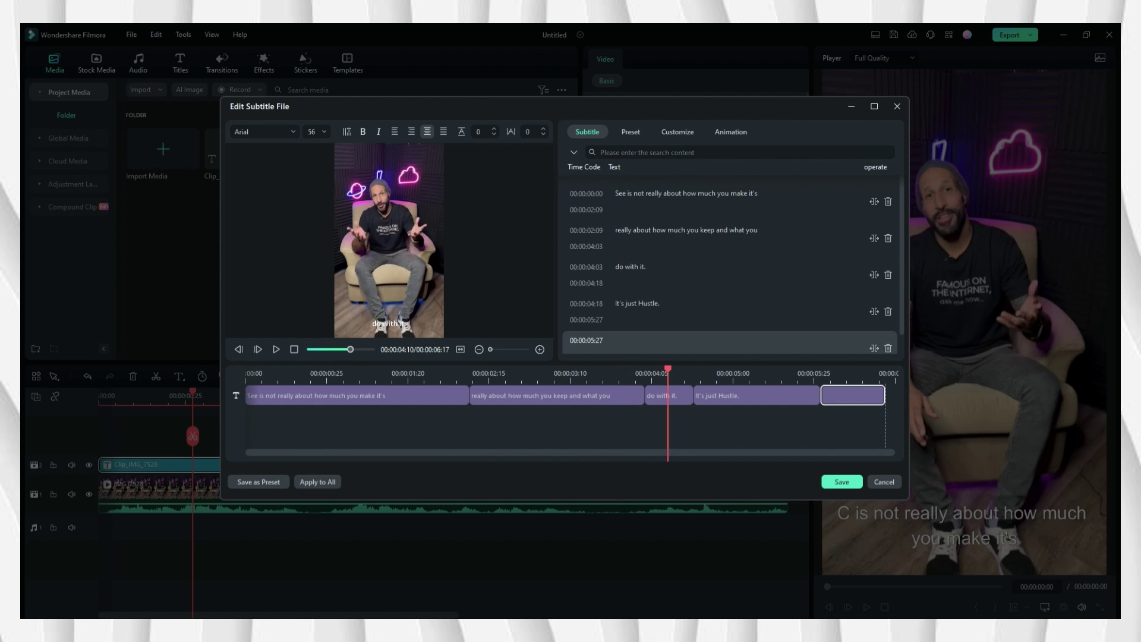
- Change only the words "how much you make" in the first subtitle to the Exo 2 Black font
left_click(684, 201)
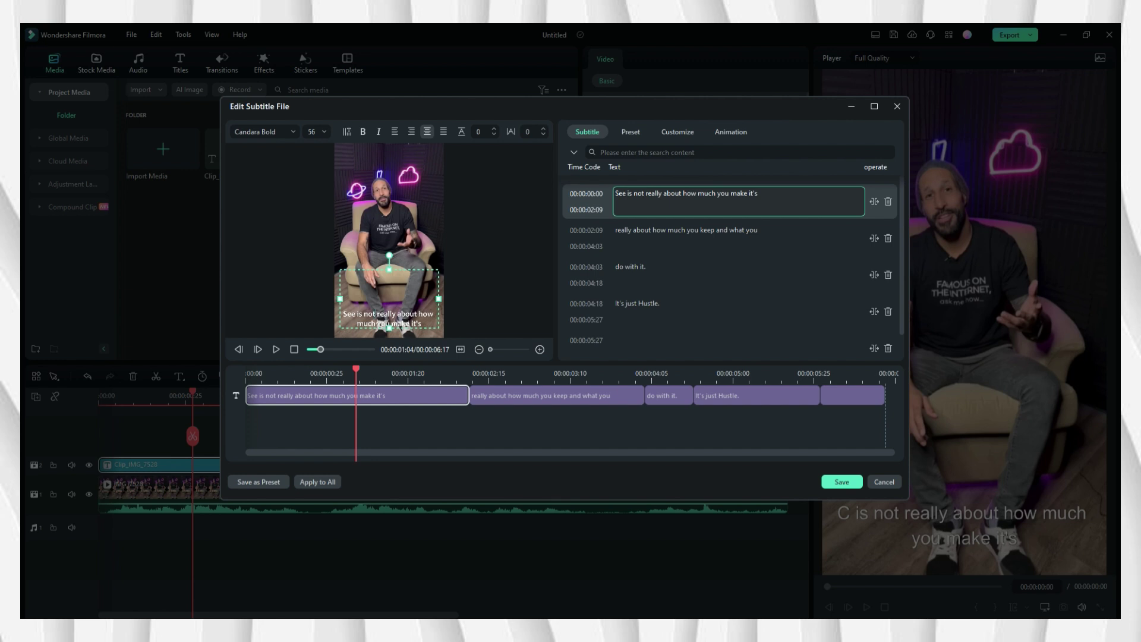
left_click_drag(683, 193, 751, 193)
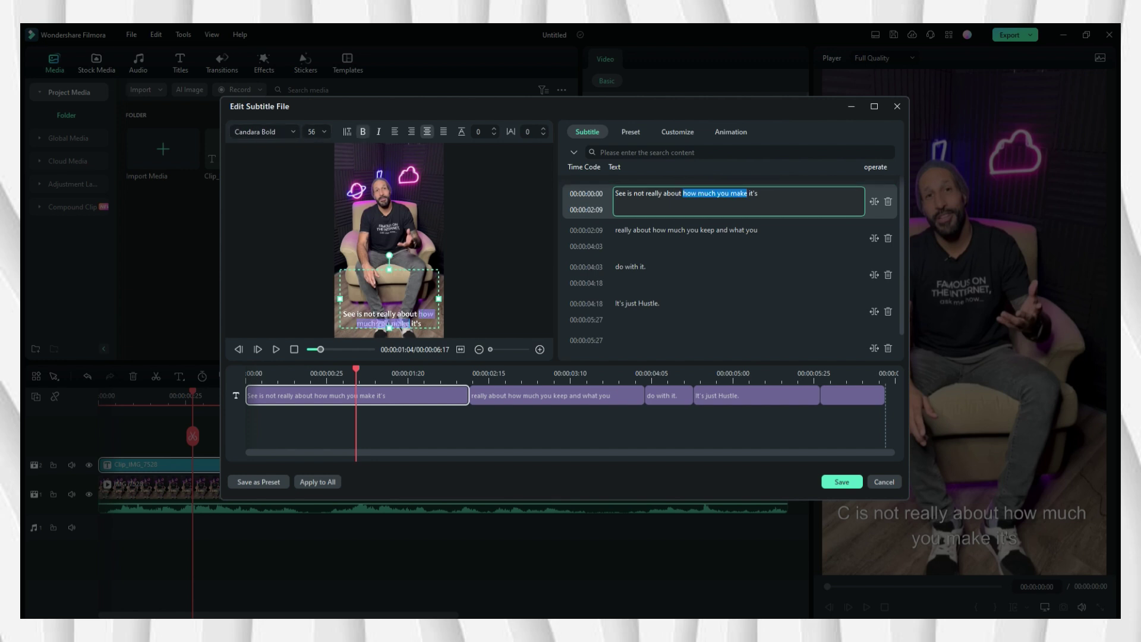
left_click(264, 131)
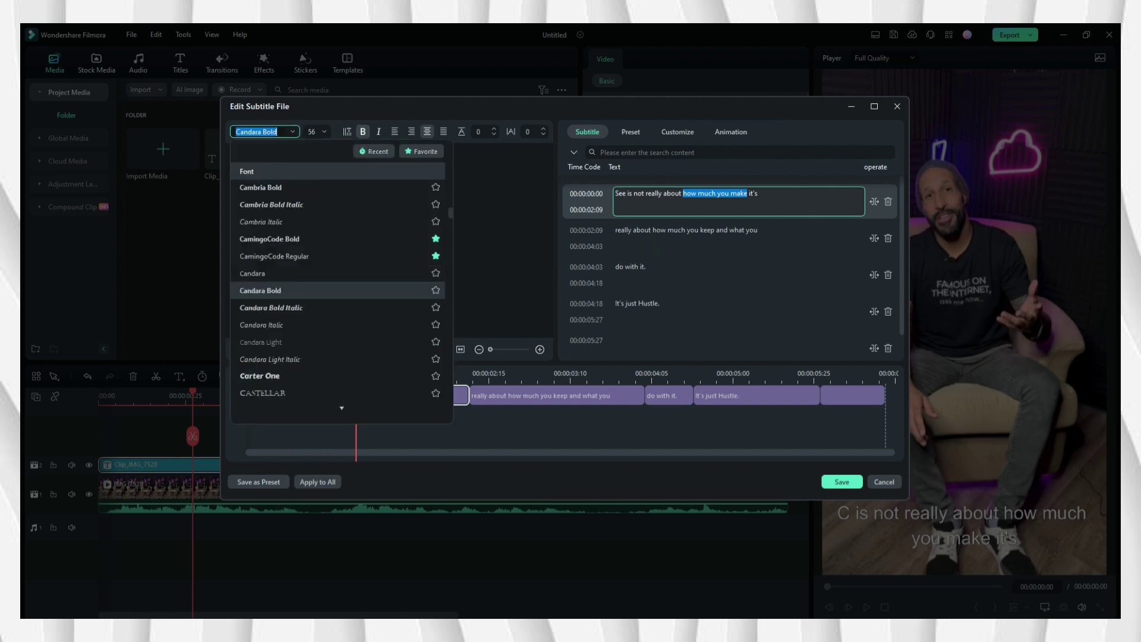
left_click(262, 374)
left_click(264, 131)
scroll(371, 327, "down", 10)
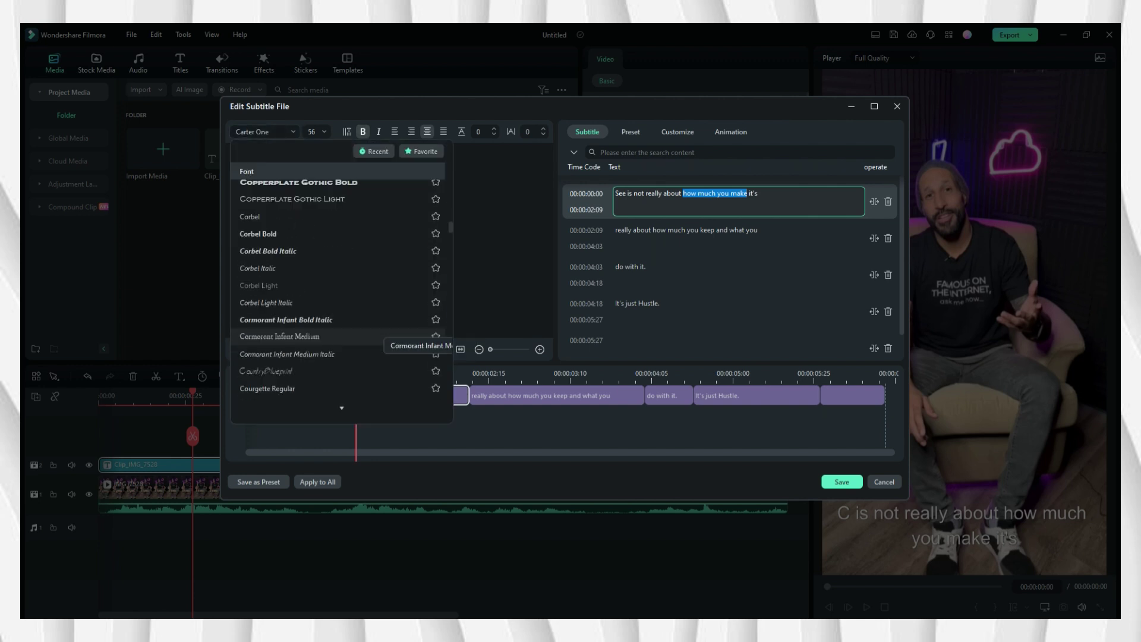
left_click(372, 328)
- Put "how much you make" on its own line and move "it's" from the first subtitle to the start of the second
double_click(752, 193)
key("ctrl+x")
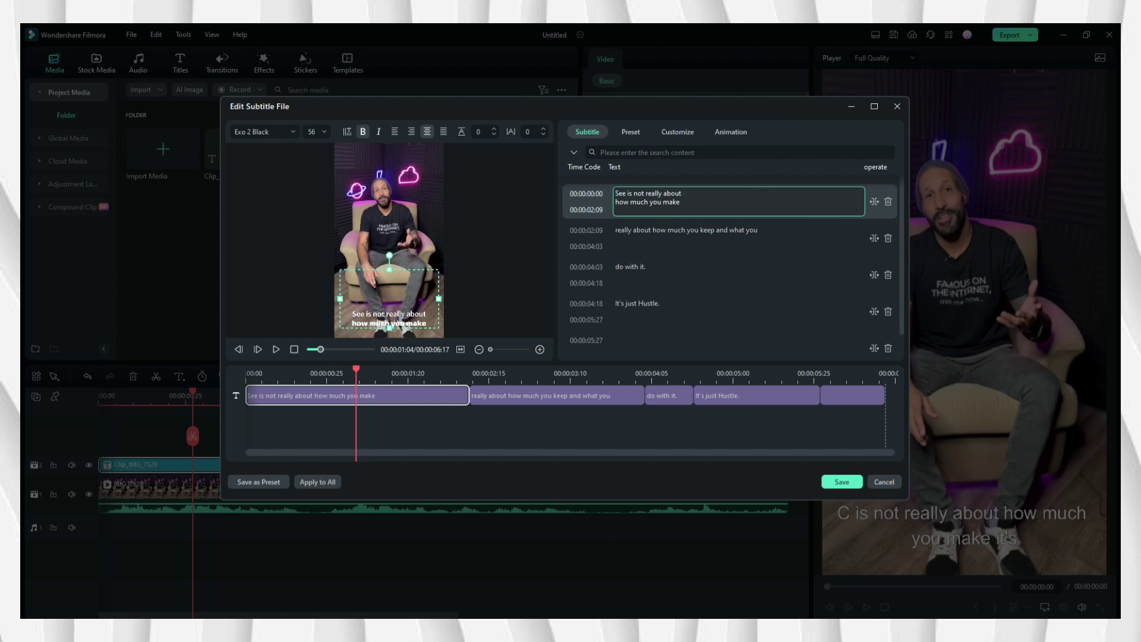
left_click(618, 230)
key("ctrl+v")
- Move "and what you" from the second subtitle to the start of the third, and put "how much you keep" on its own line
left_click_drag(664, 231, 769, 230)
left_click(265, 131)
key("ctrl+x")
left_click(616, 267)
key("ctrl+v")
left_click(665, 230)
key("Return")
- Break the fourth subtitle before "Hustle." so it sits on its own line, and save the subtitle edits
triple_click(653, 267)
double_click(648, 303)
left_click(265, 131)
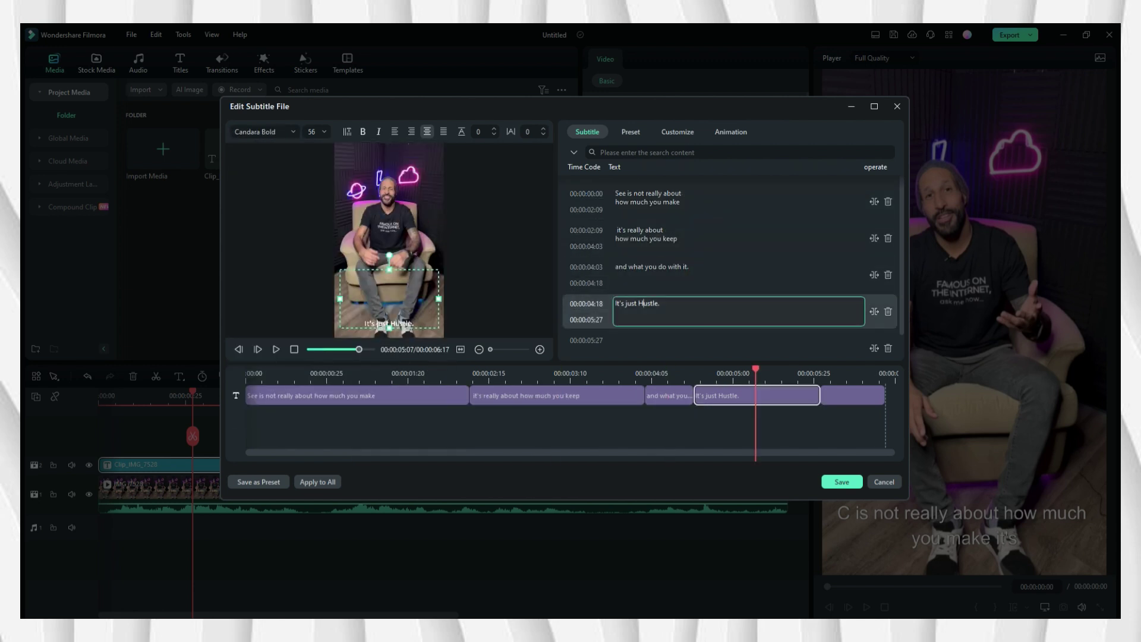
left_click(638, 303)
key("Return")
left_click(841, 481)
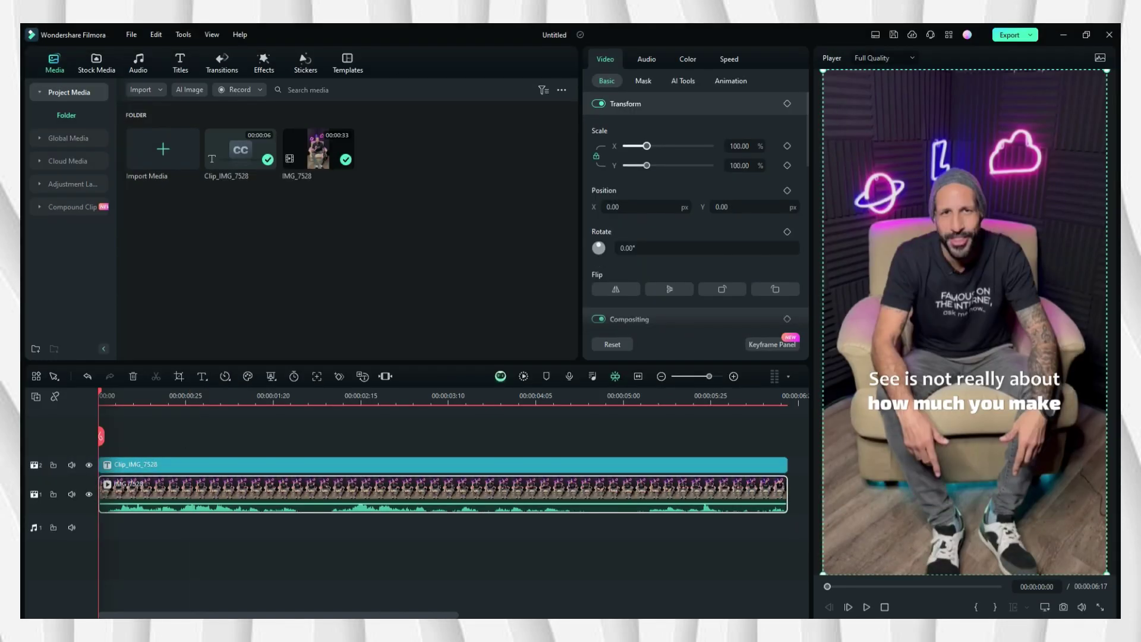
- Lock the timeline track that holds the Clip_IMG_7528 subtitles
left_click(443, 464)
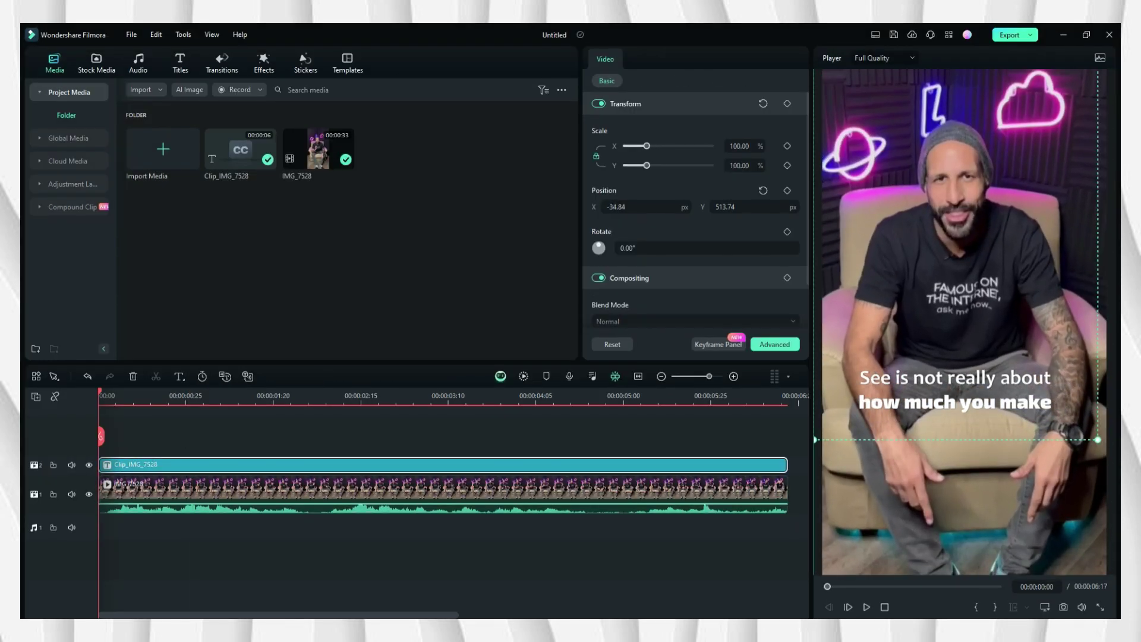
left_click(53, 464)
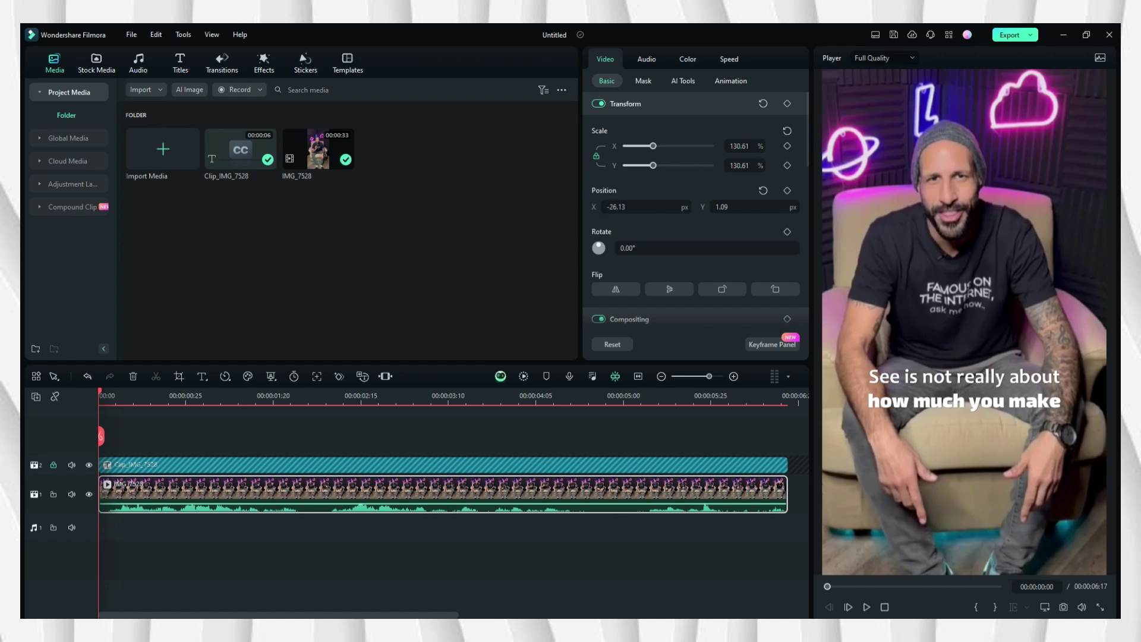
key("ctrl+z")
key("ctrl+z")
key("ctrl+z")
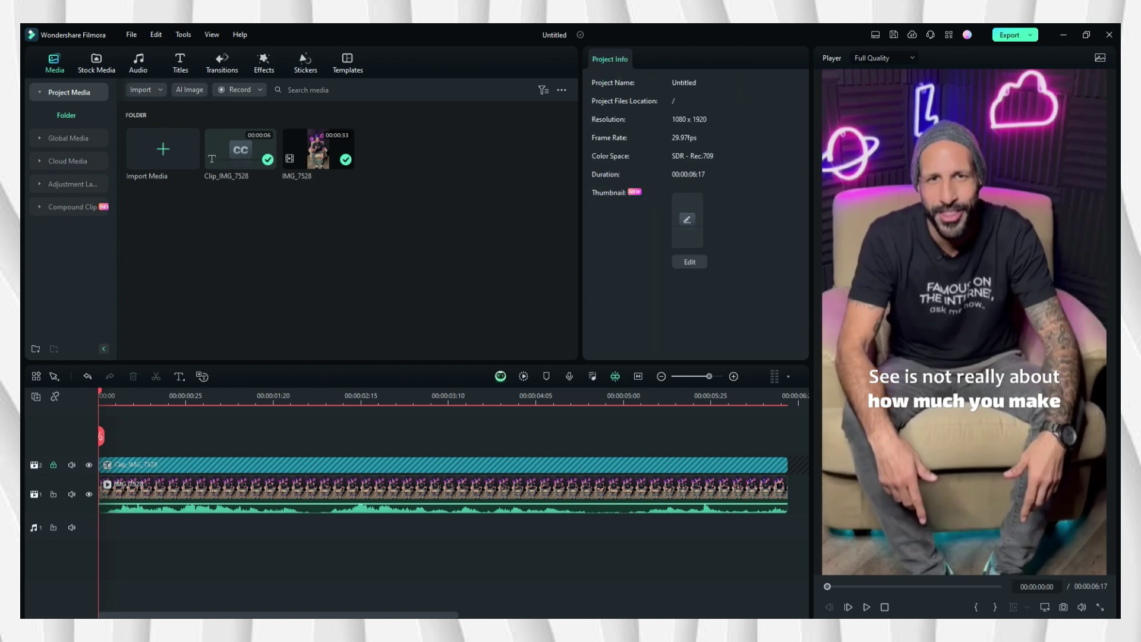
left_click(53, 455)
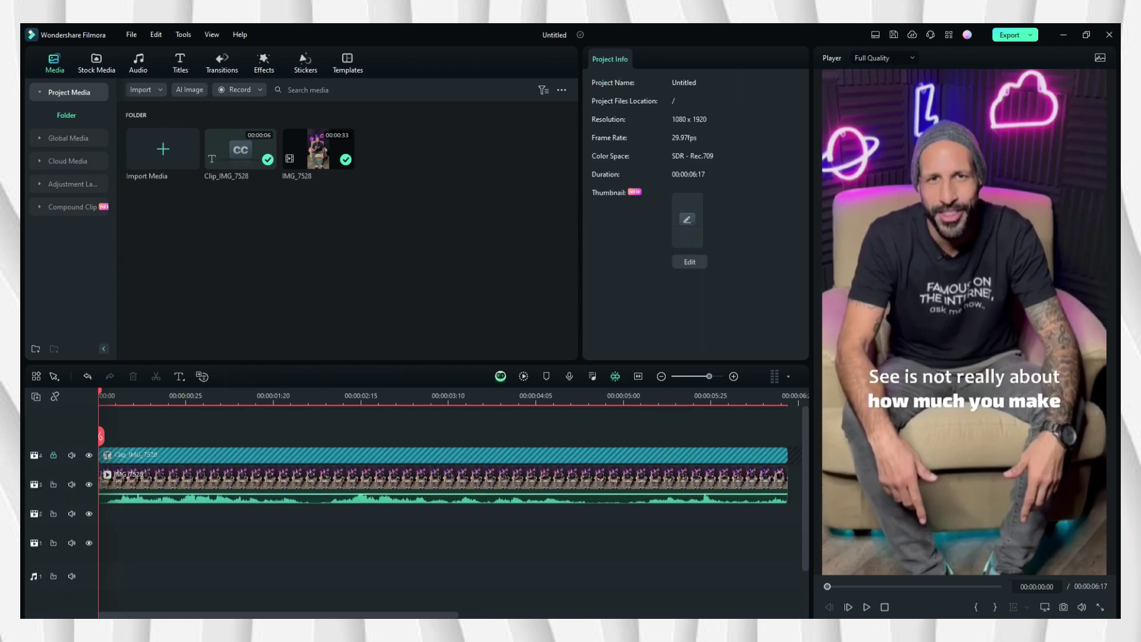
- Keyframe the video clip at 00:00:00:27 with a scale of 149.66 % and a position of X 50.08, Y -22.86
left_click_drag(653, 146, 658, 146)
left_click(192, 398)
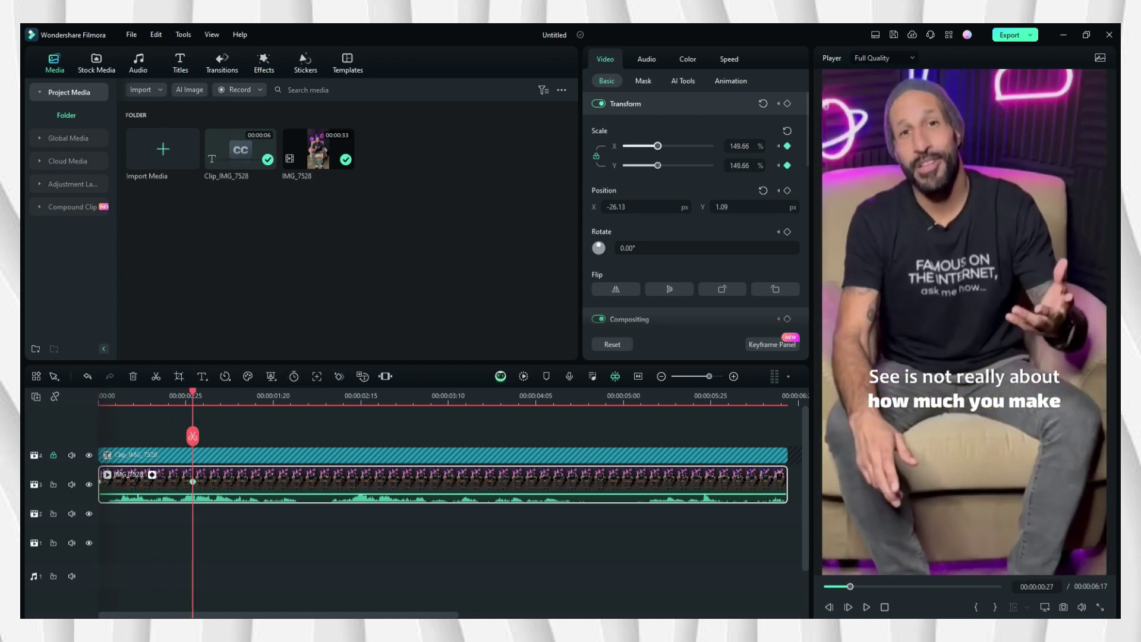
left_click_drag(966, 249, 987, 250)
- Add a position keyframe to the video clip at 00:00:01:12 by shifting the picture to the left
left_click(171, 397)
left_click(245, 397)
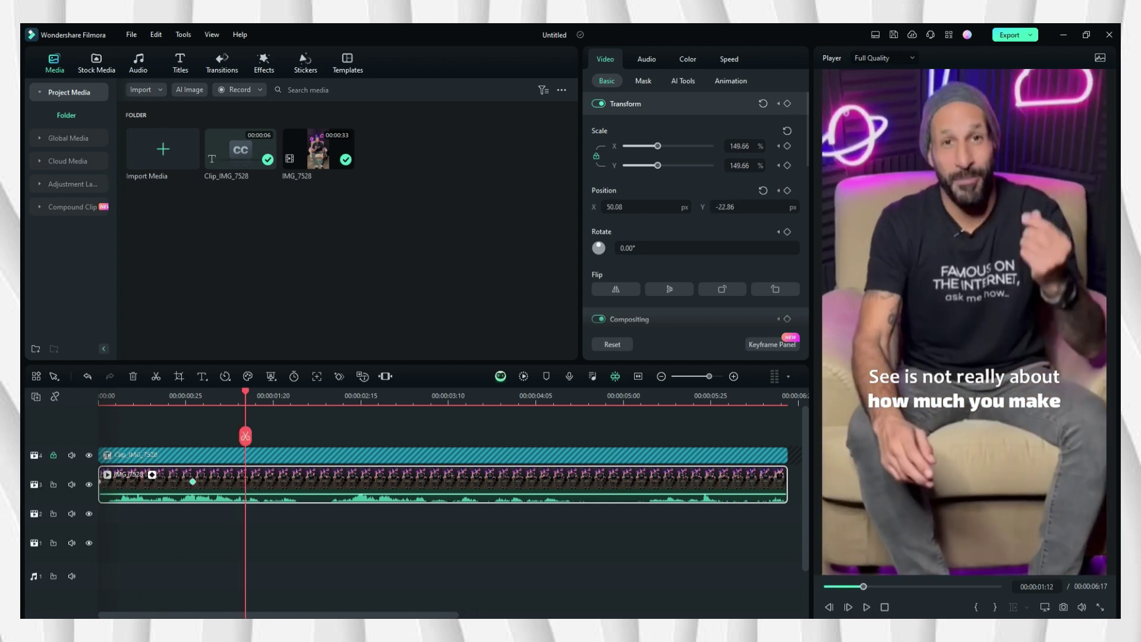
left_click_drag(1024, 302, 1001, 294)
- Preview the keyframed motion from the start of the timeline and shift the last keyframe farther along the clip
key("Home")
key("space")
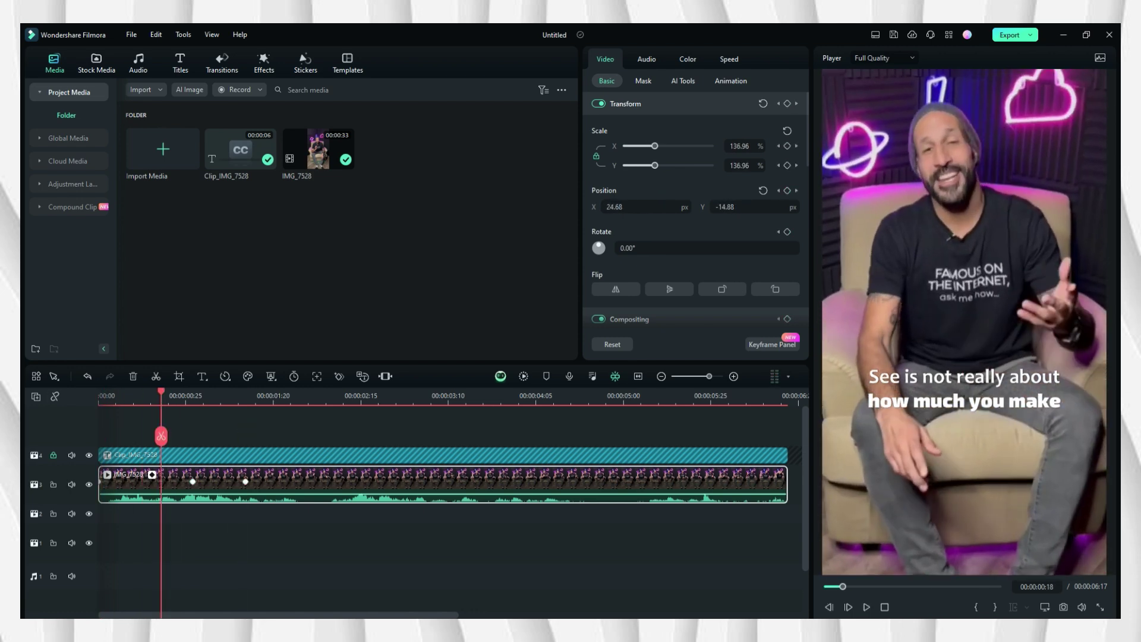
key("space")
key("space")
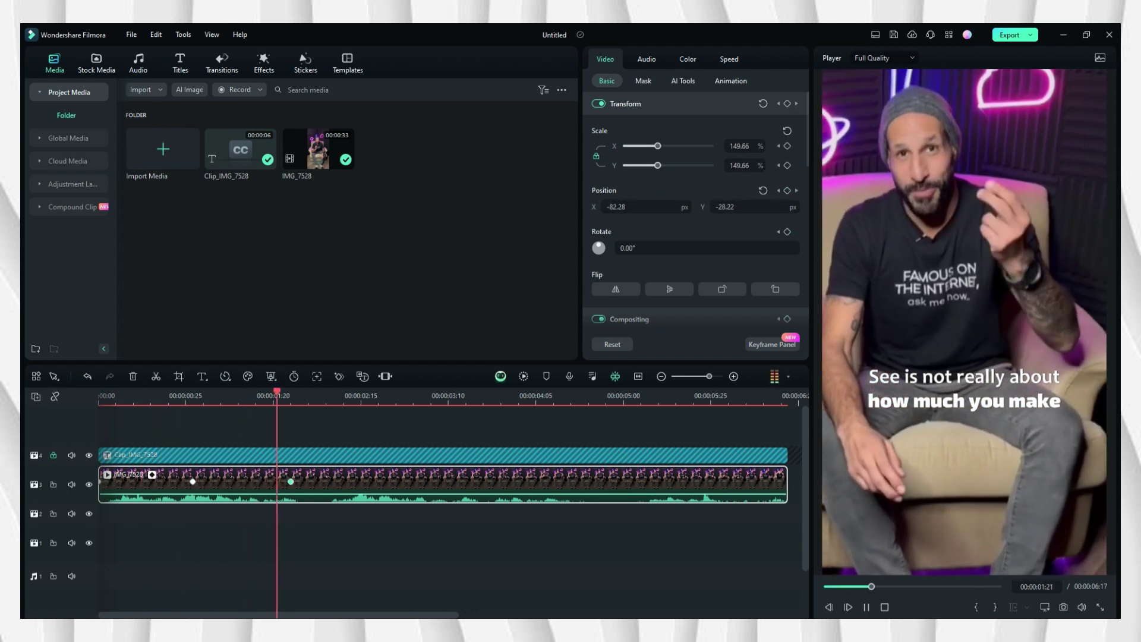
- Replay the reframed clip from the start and pause it at 00:00:01:20
key("Home")
key("space")
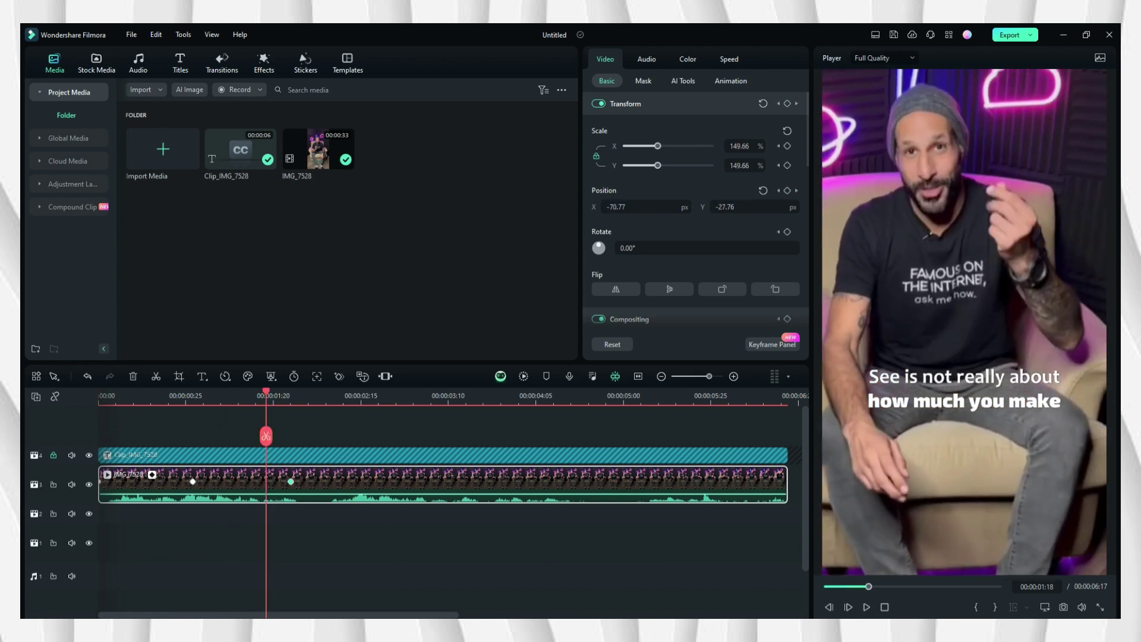
key("space")
key("space")
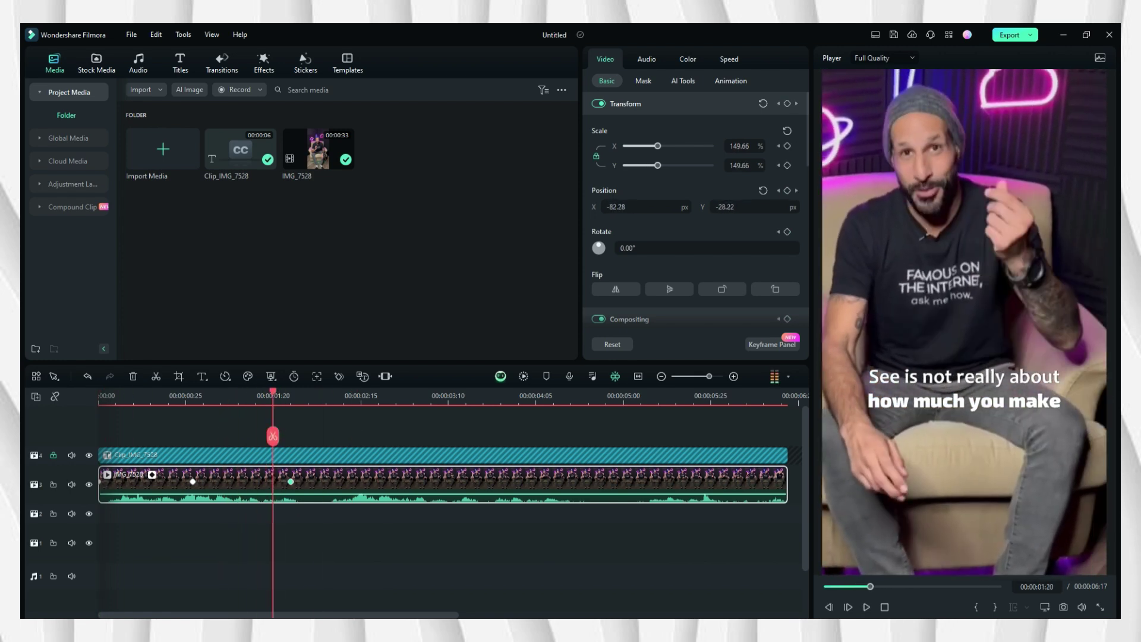
- Search the stickers for "line" and add the white line Survivor Game Element 04 to the timeline at 00:00:01:20
left_click(306, 63)
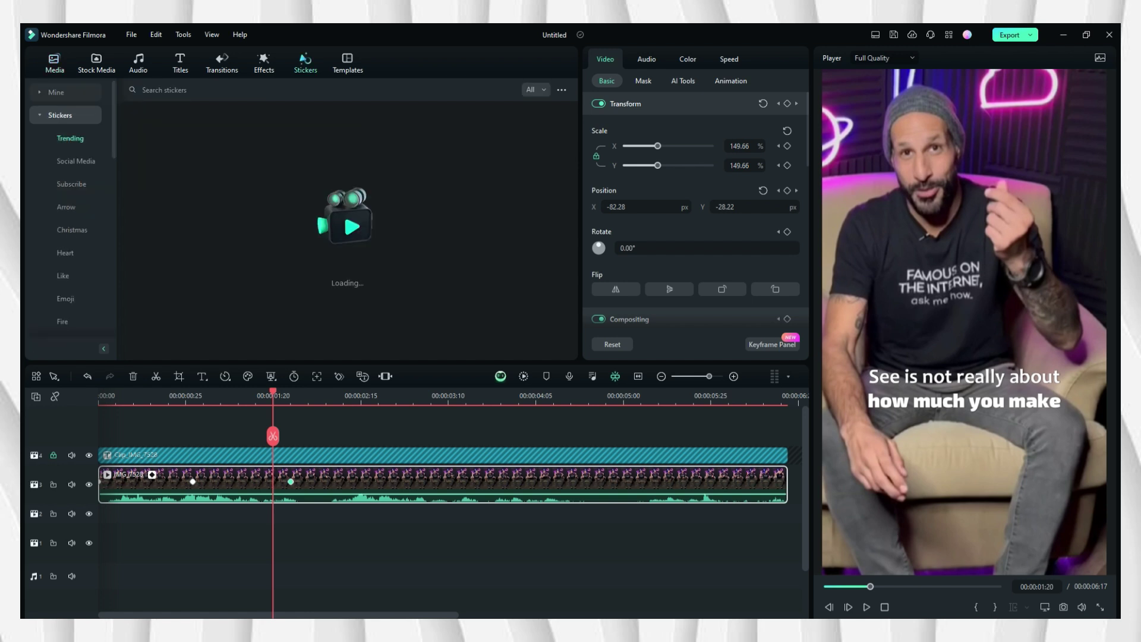
left_click(315, 90)
type("line")
key("Return")
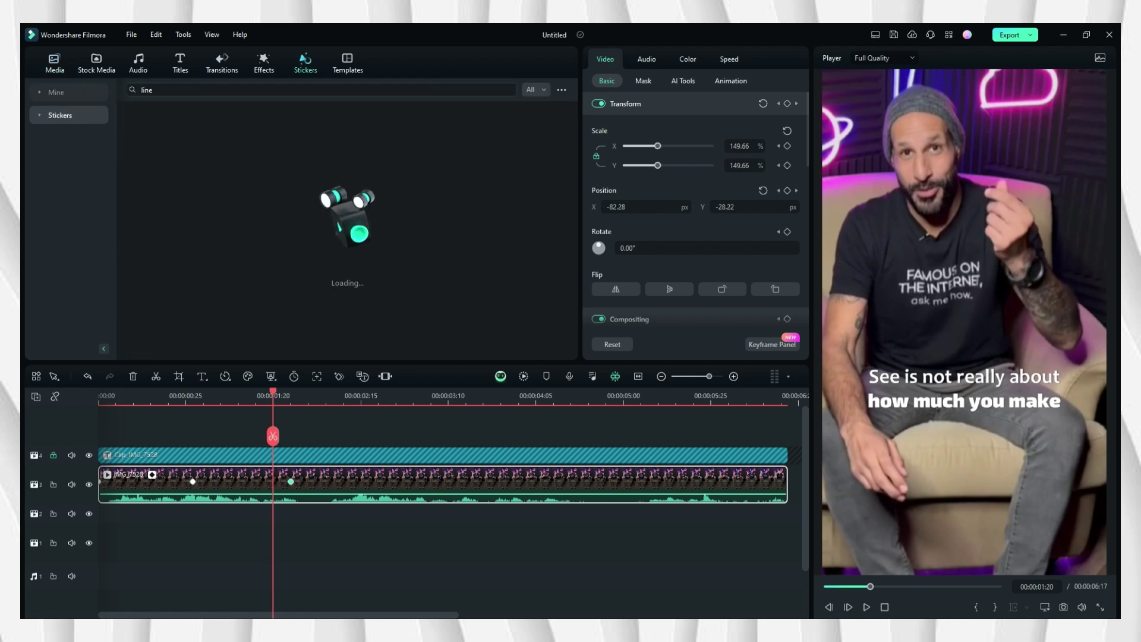
scroll(318, 238, "down", 5)
scroll(396, 202, "down", 5)
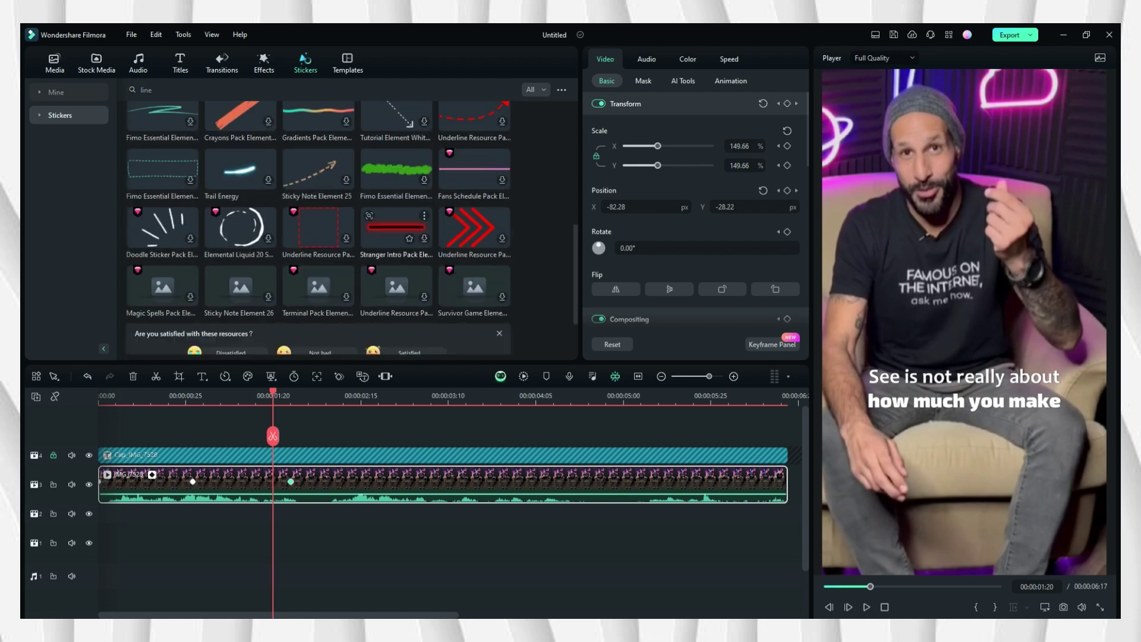
scroll(178, 237, "up", 10)
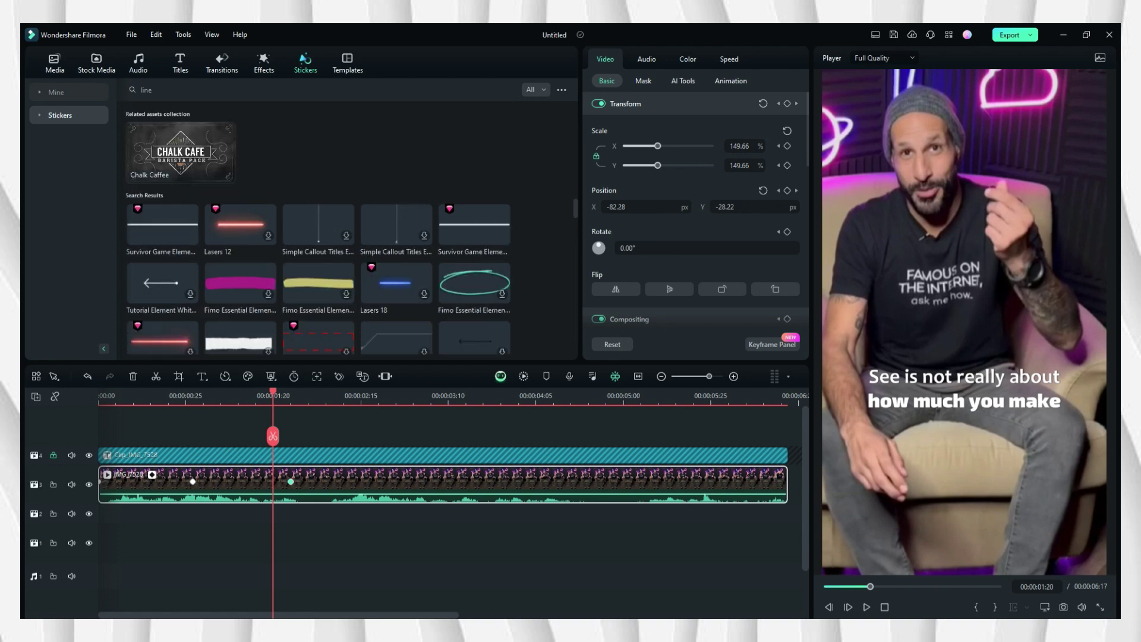
left_click(163, 224)
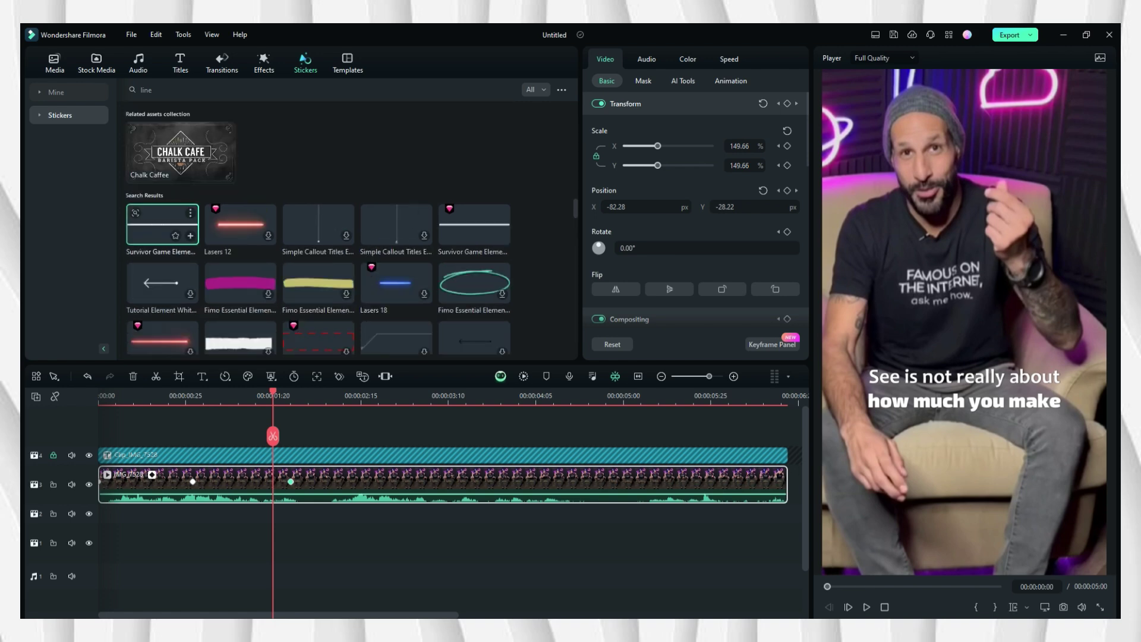
left_click(190, 236)
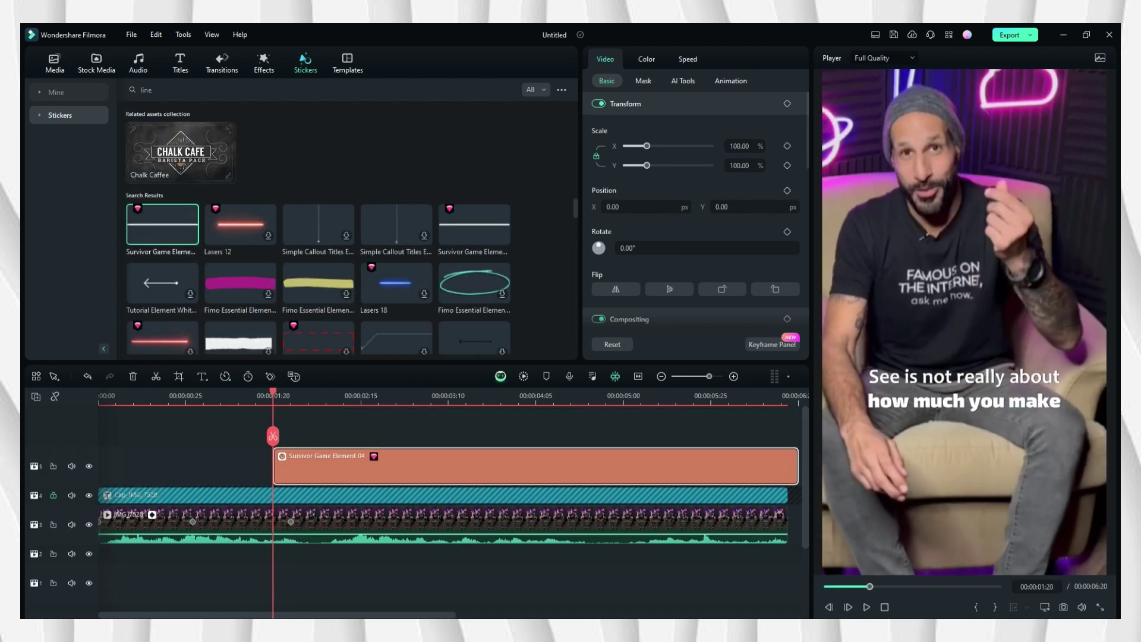
- Offset the line sticker to X 241.69, Y -17.40 and move its clip to start at the video's 00:00:00:27 keyframe
key("space")
left_click_drag(965, 321, 1028, 326)
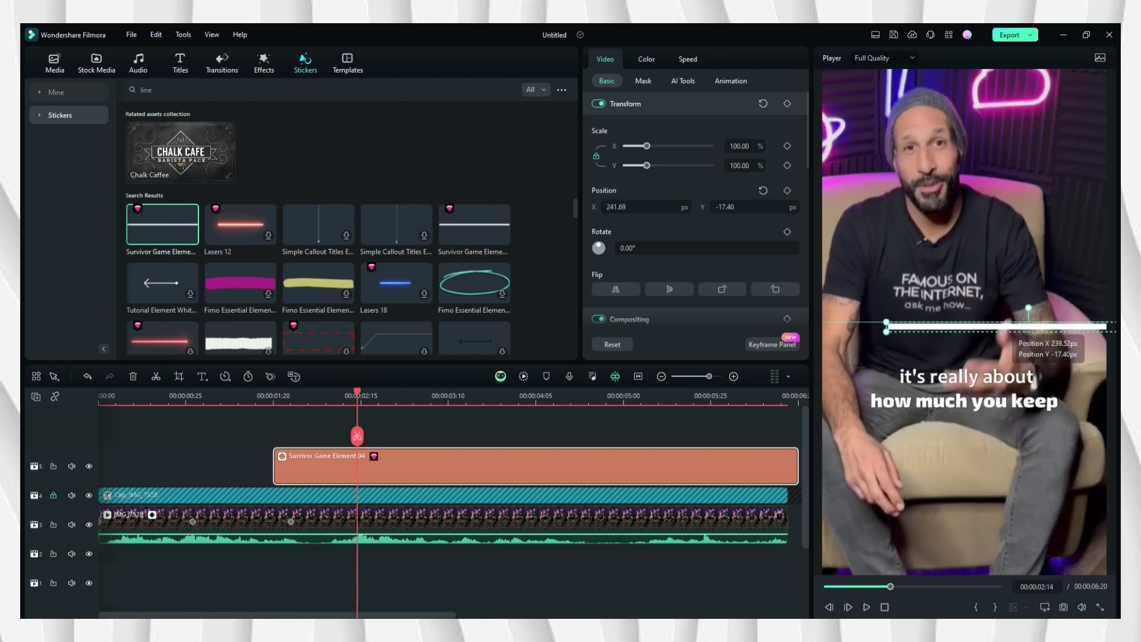
key("Home")
key("space")
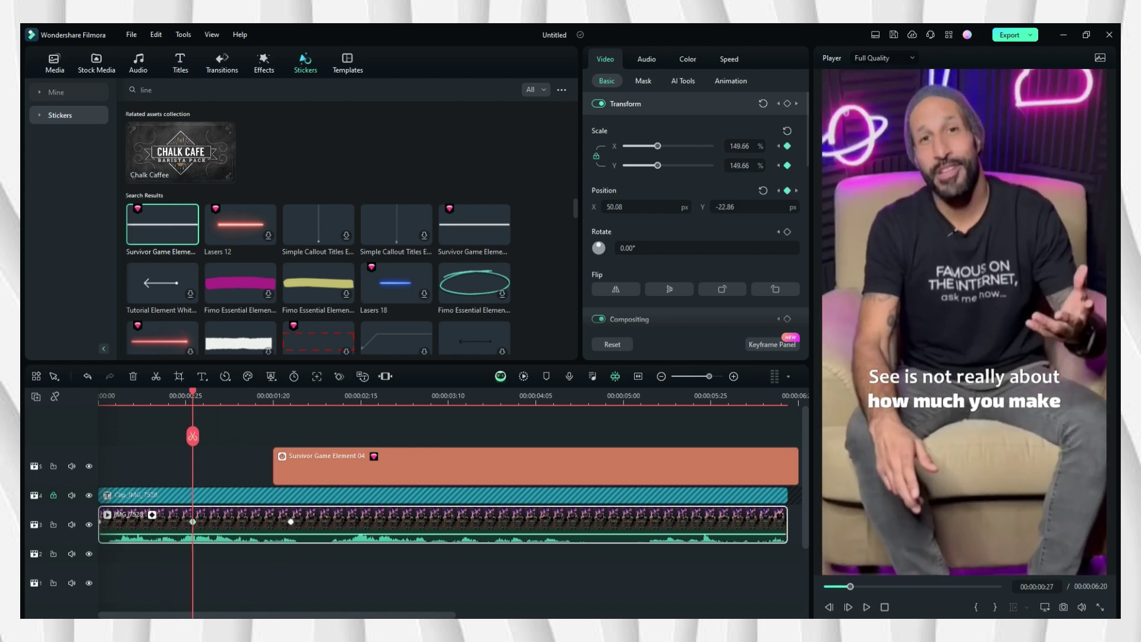
left_click_drag(364, 469, 283, 470)
key("space")
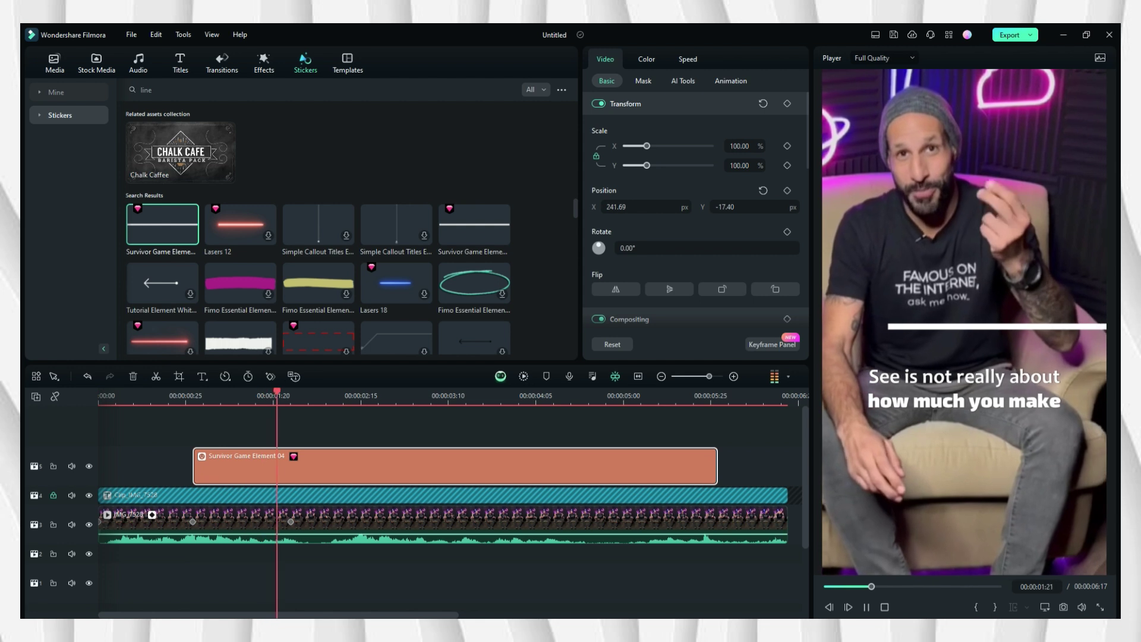
- Move the line sticker to X 428.95, Y -108.83 and keyframe the video clip at 00:00:02:12 with scale 146.94 % and X -204.68
key("space")
left_click_drag(989, 328, 966, 349)
left_click(350, 526)
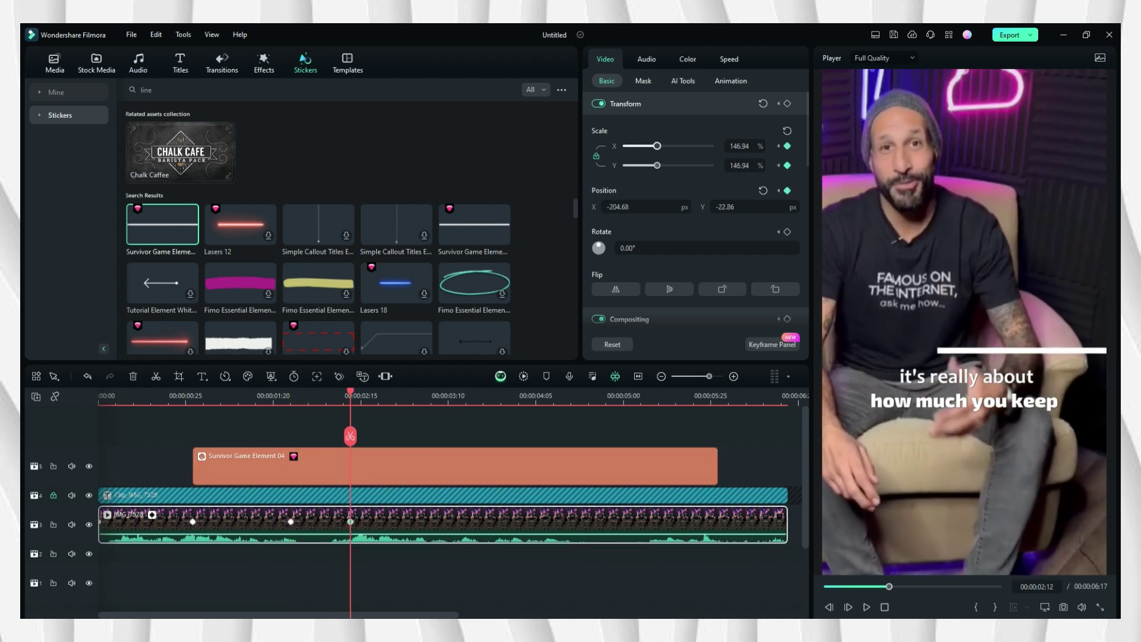
- Add a starting keyframe to the line sticker at 00:00:00:28
left_click(357, 467)
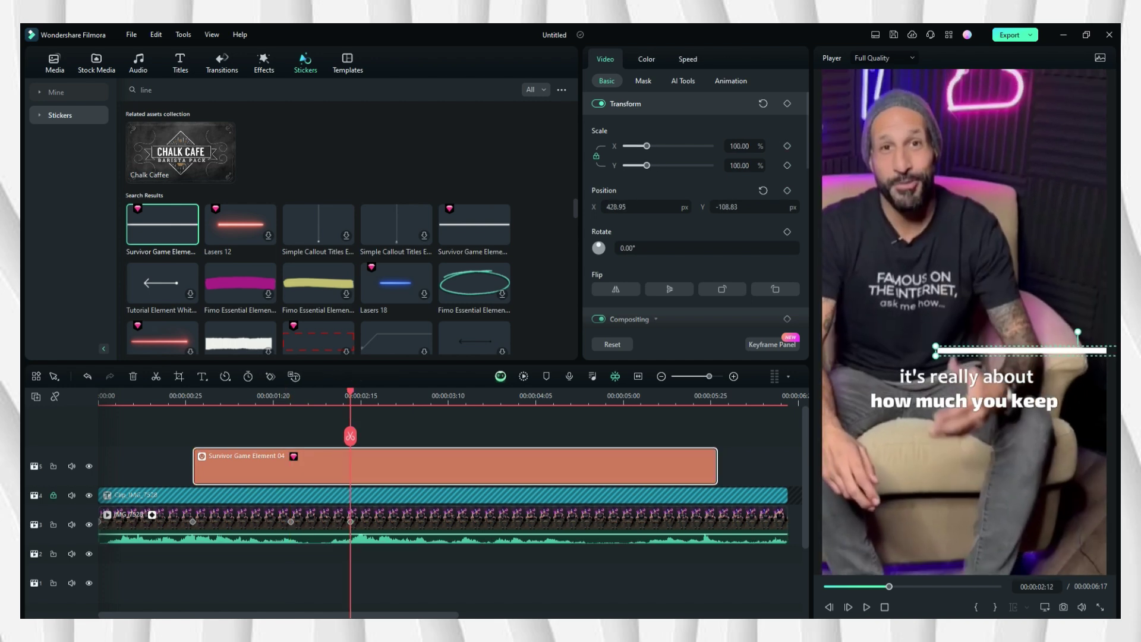
left_click(196, 398)
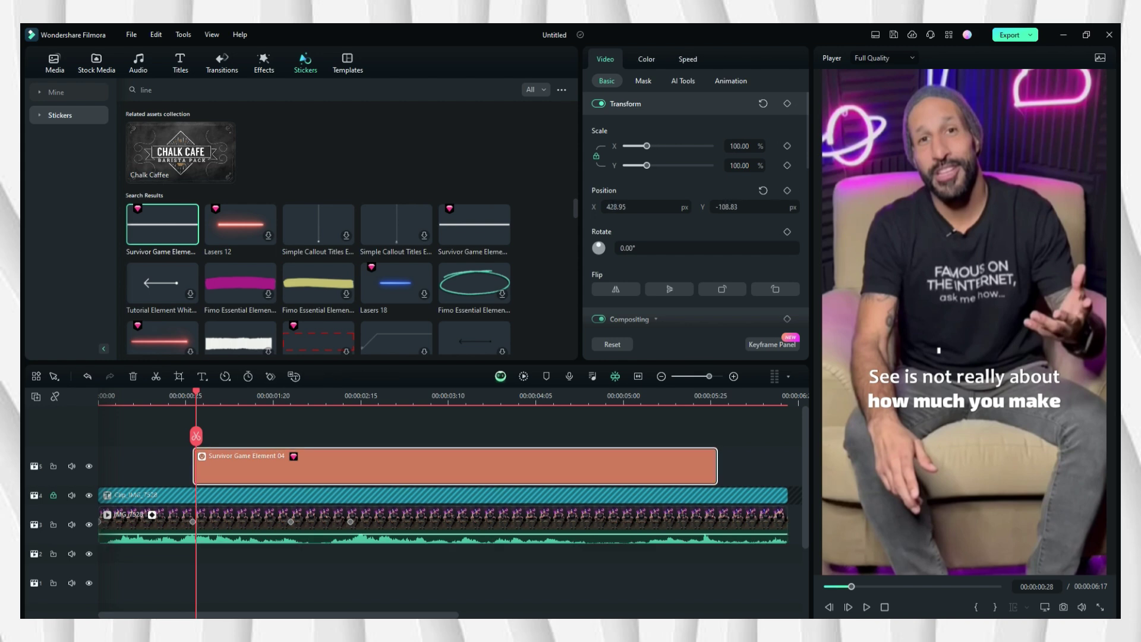
left_click(271, 376)
- Copy the video clip's X position at 00:00:02:12 to the line sticker, keyframing the line at X -204.68
left_click(333, 397)
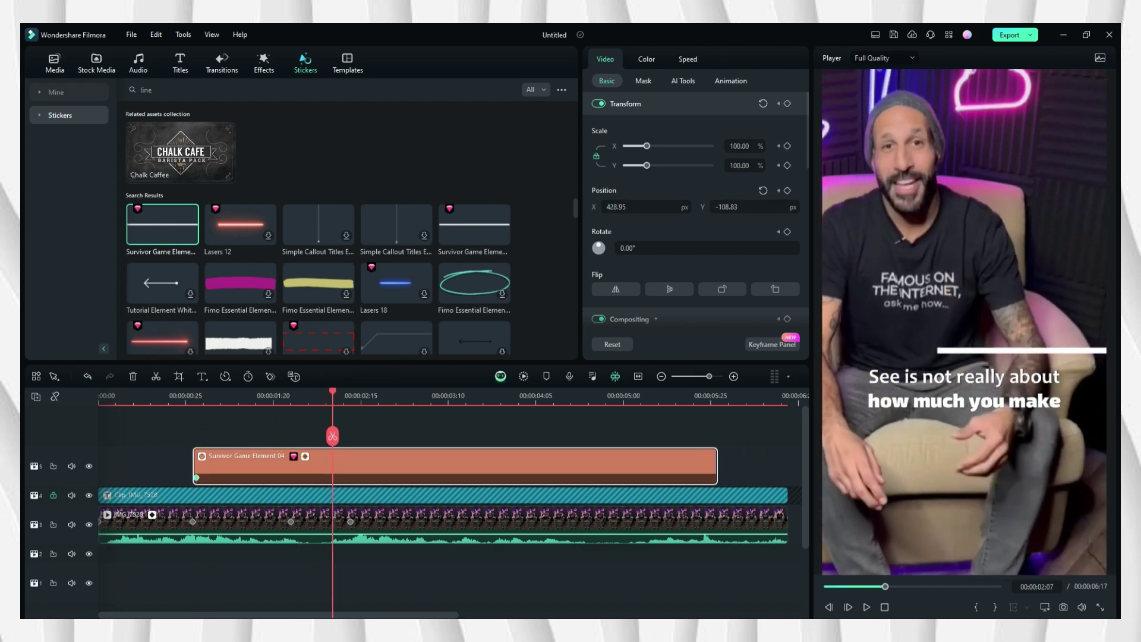
left_click(350, 521)
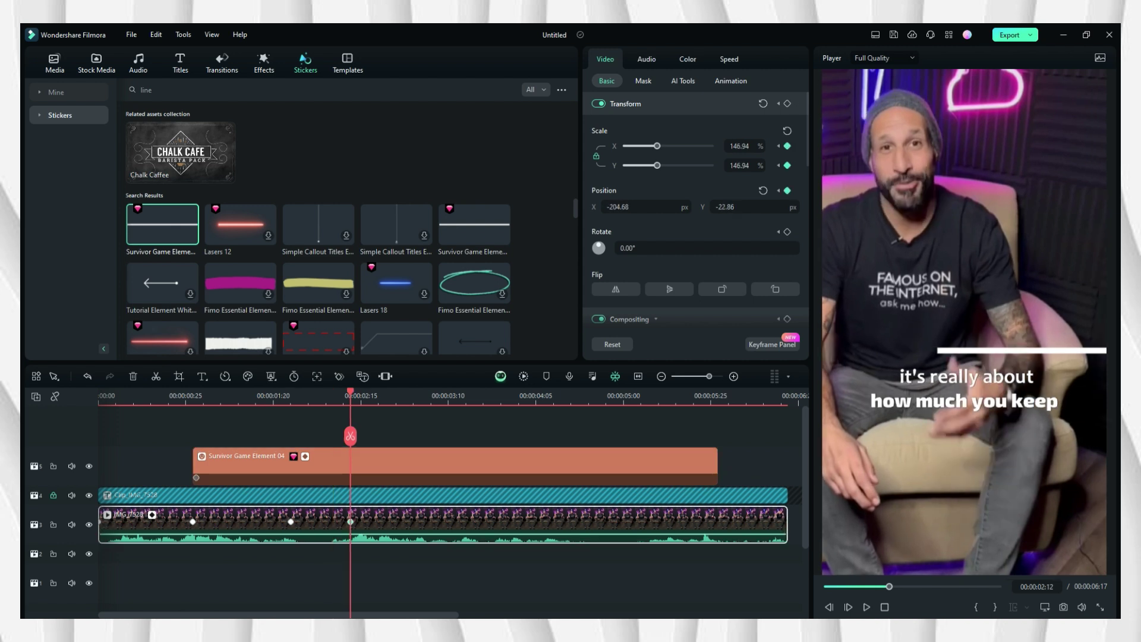
left_click(642, 207)
left_click(452, 467)
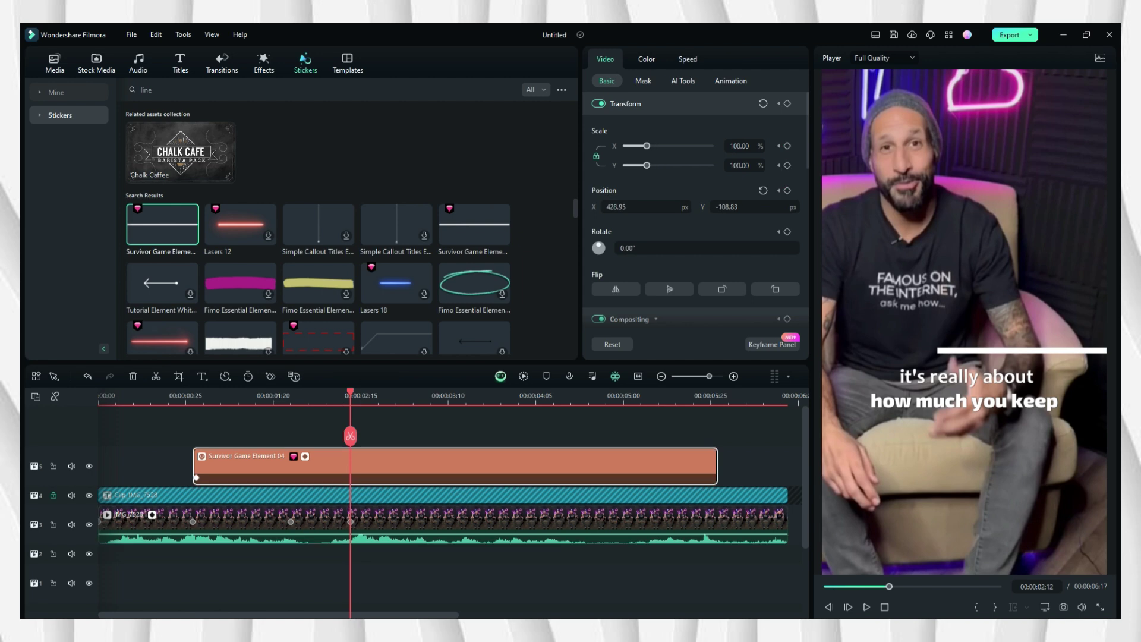
key("Return")
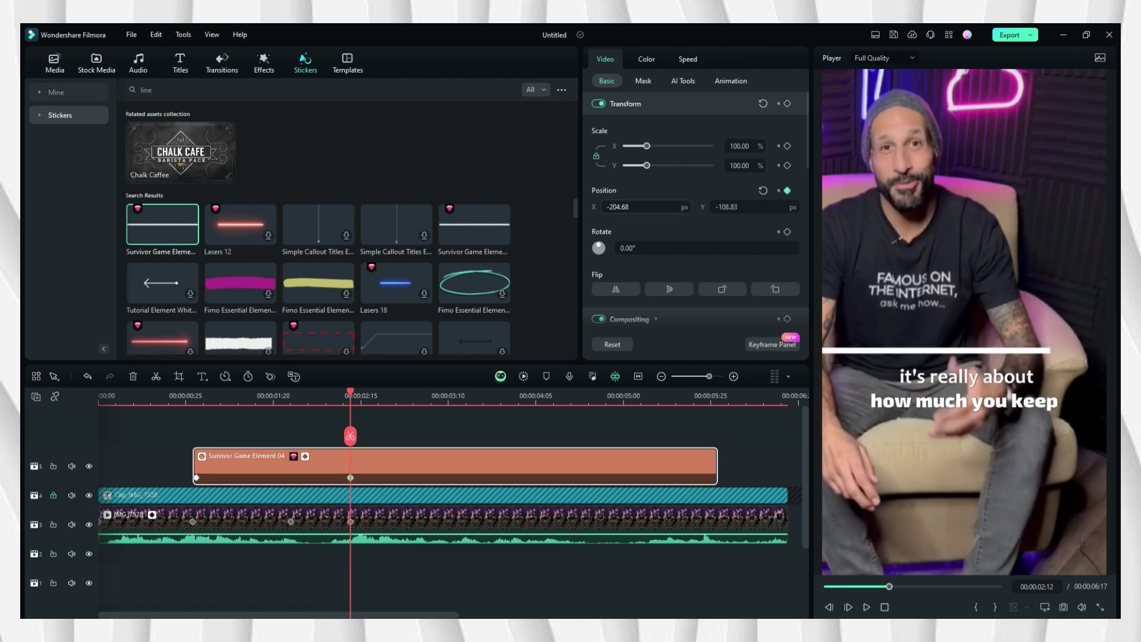
- Keyframe the line sticker at 00:00:03:10 with a position of X -335.33, Y -106.65 and preview its motion
key("space")
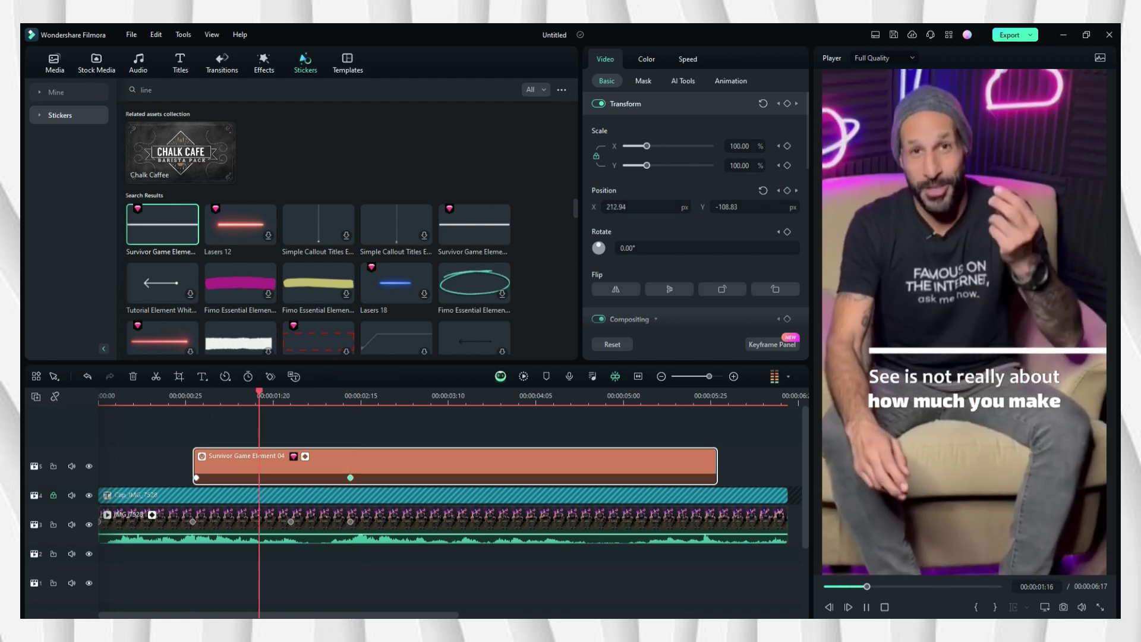
key("space")
left_click_drag(951, 351, 917, 351)
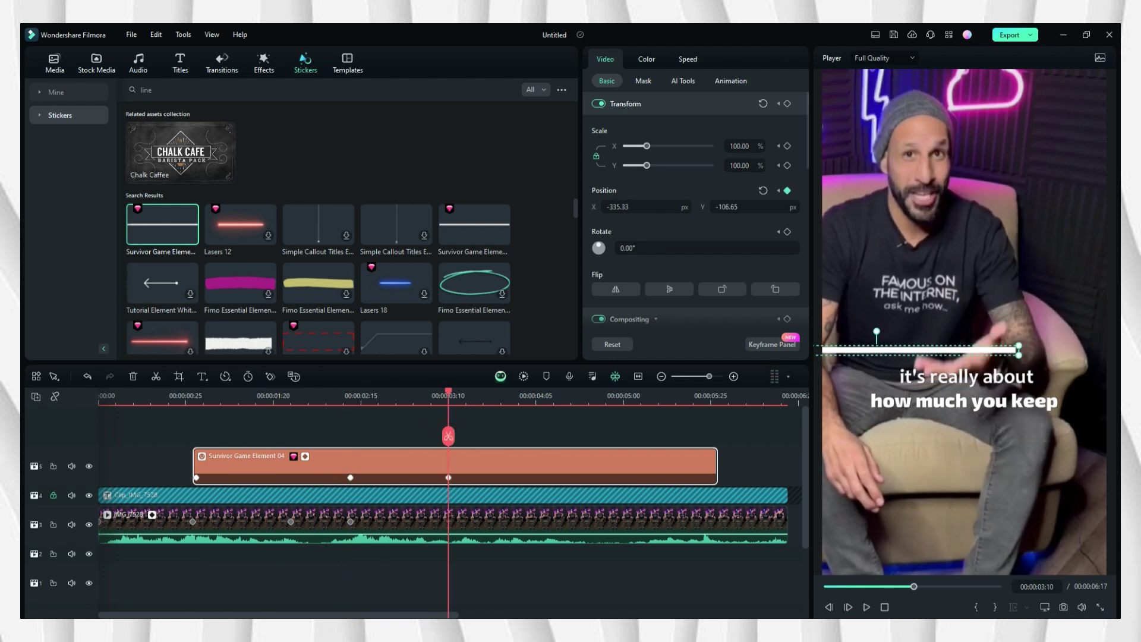
key("Escape")
key("space")
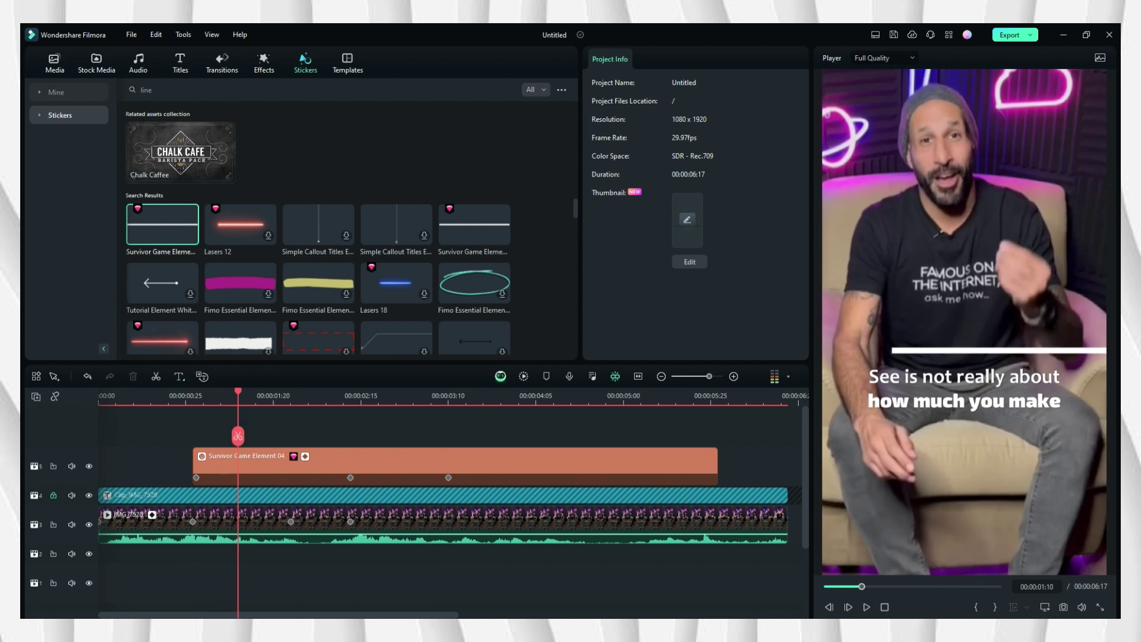
- Search the stickers for "money" and place Green Cash Sticker Pack Element 05 on a new track above the line sticker, aligned with its start
left_click(178, 90)
type("money")
key("Return")
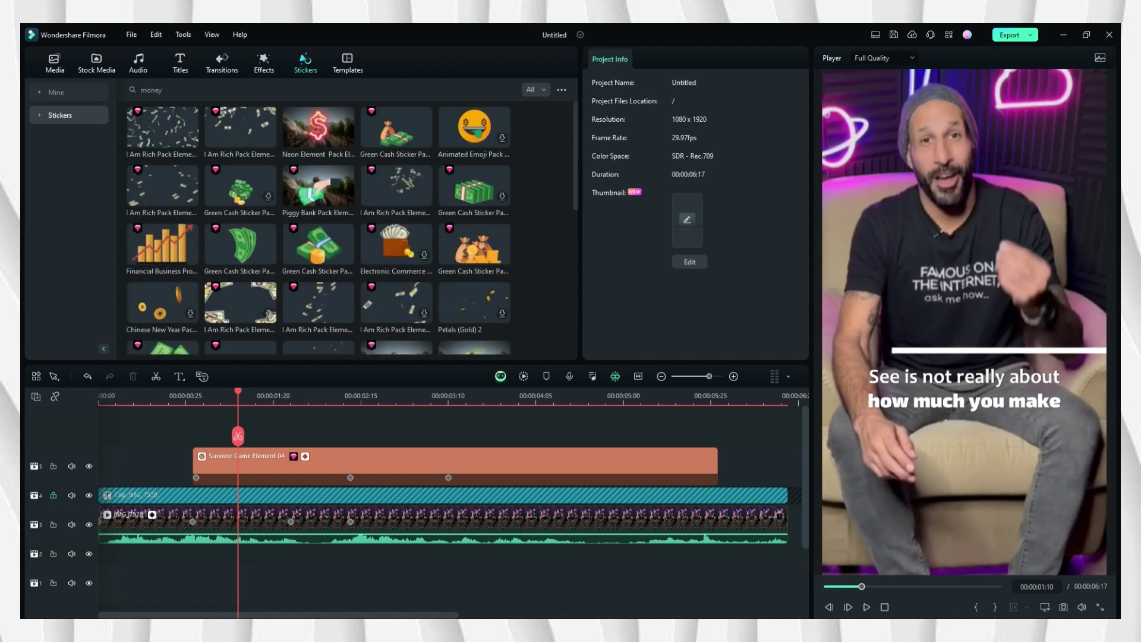
left_click_drag(318, 243, 202, 425)
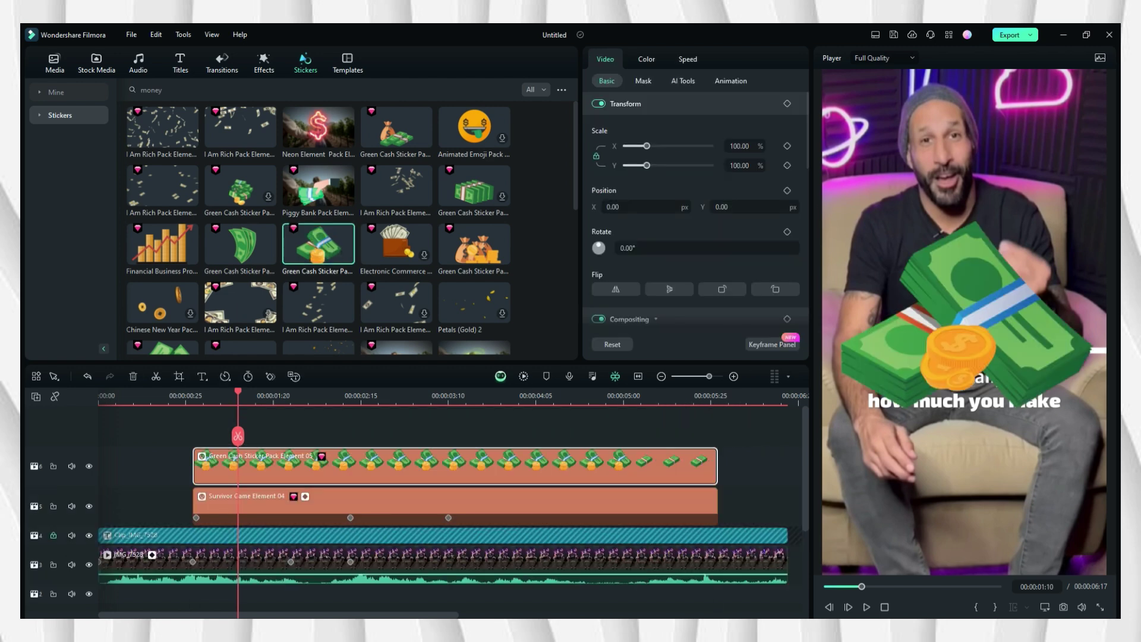
- Scale the cash sticker to 21.72 % at X -401.17, Y -92.73 and give it a Projection drop shadow
left_click_drag(964, 322, 935, 291)
left_click_drag(1078, 406, 891, 372)
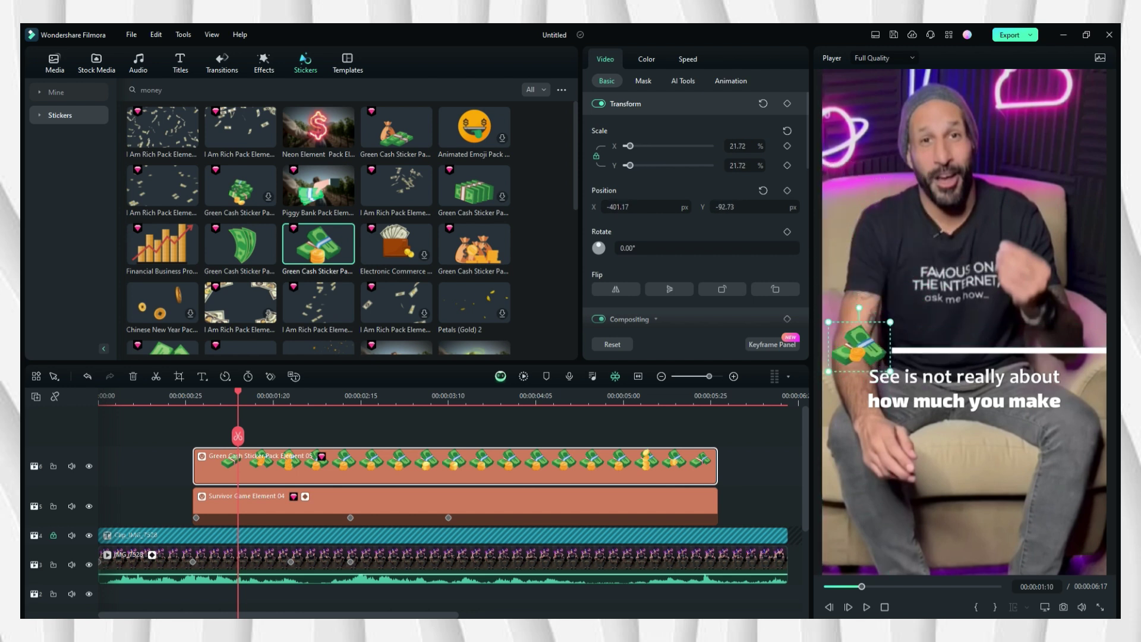
left_click(618, 319)
scroll(597, 249, "down", 3)
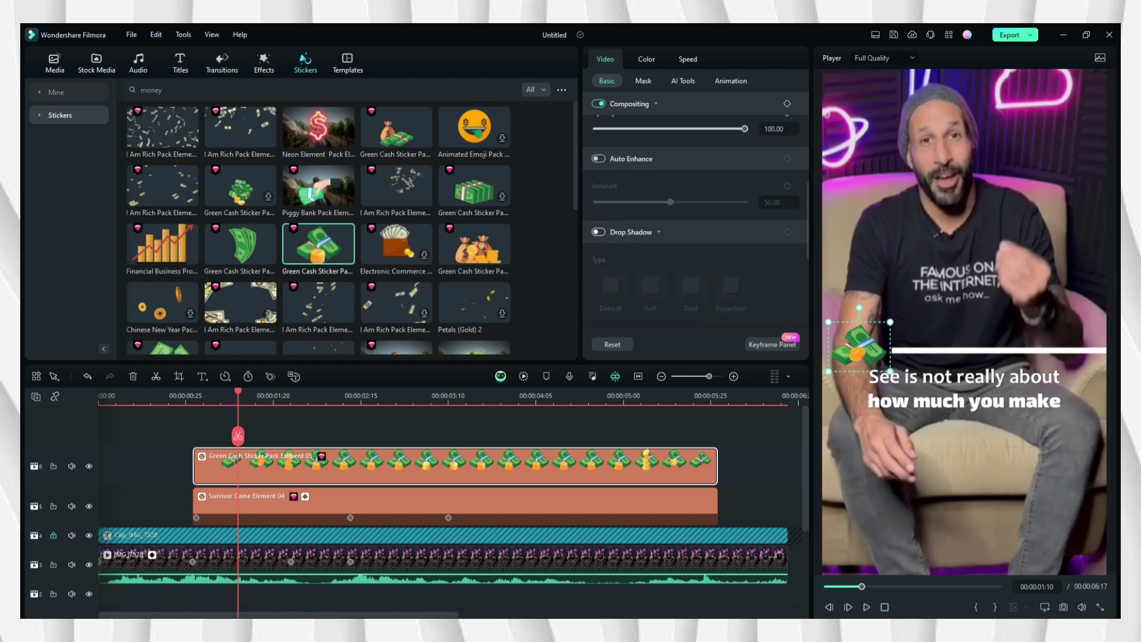
left_click(731, 286)
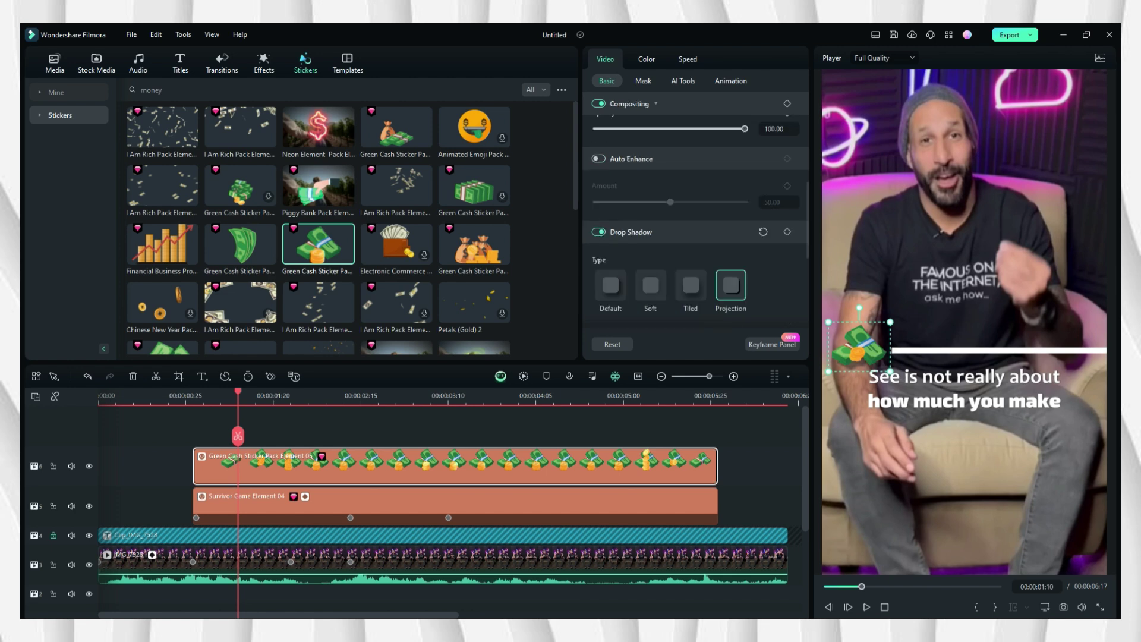
key("space")
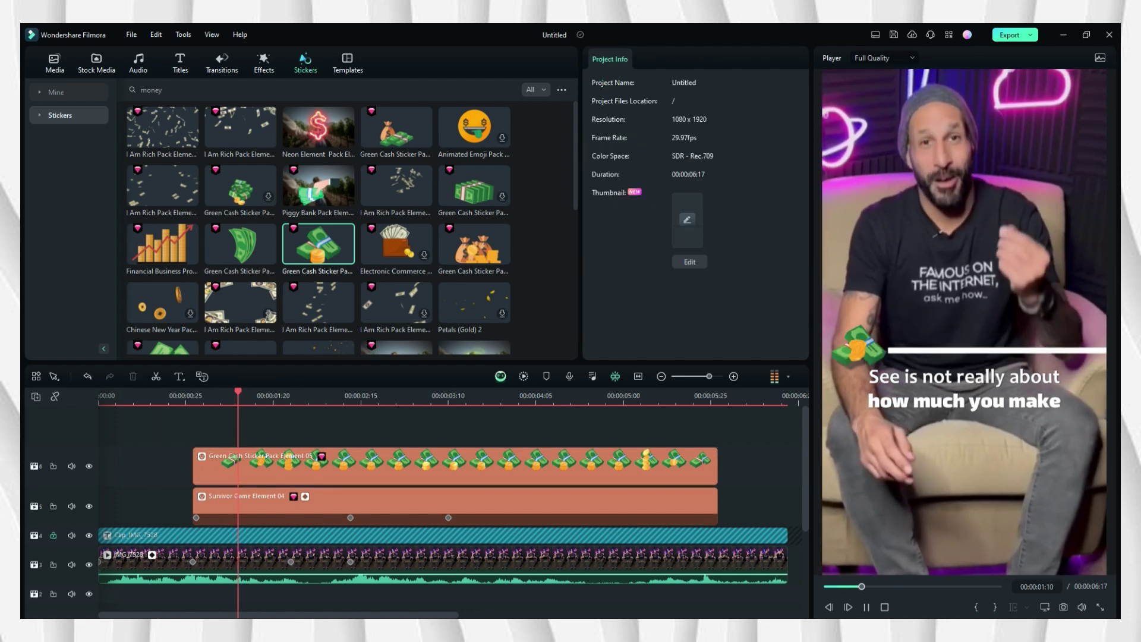
key("space")
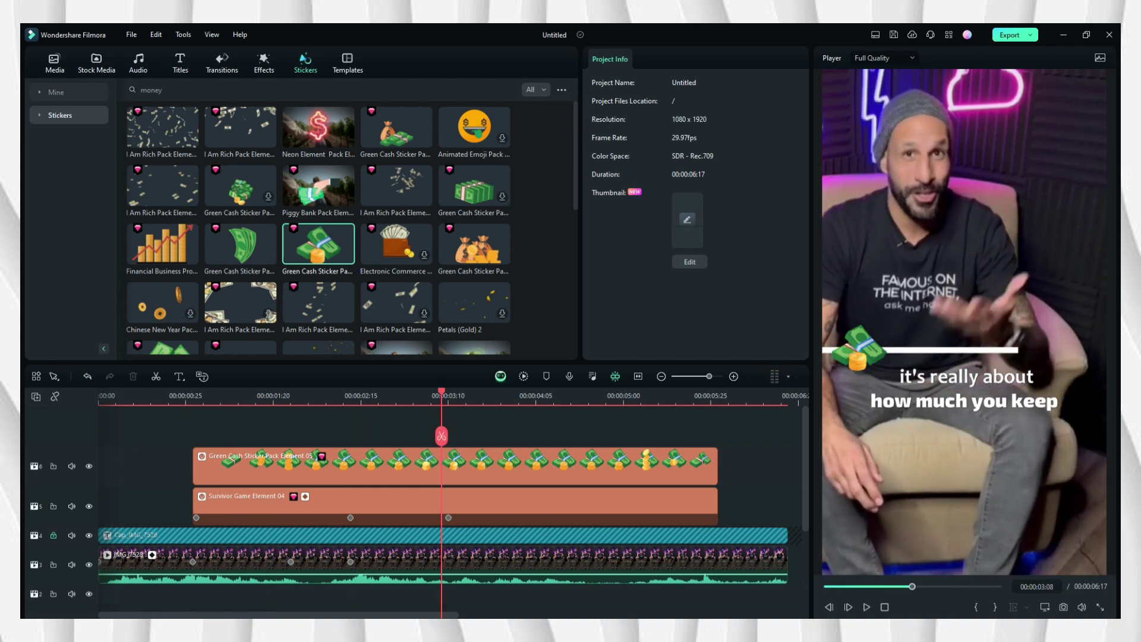
- Review the motion from the line sticker's first keyframe and add a keyframe to the cash sticker at 00:00:01:10
left_click(178, 398)
left_click(196, 517)
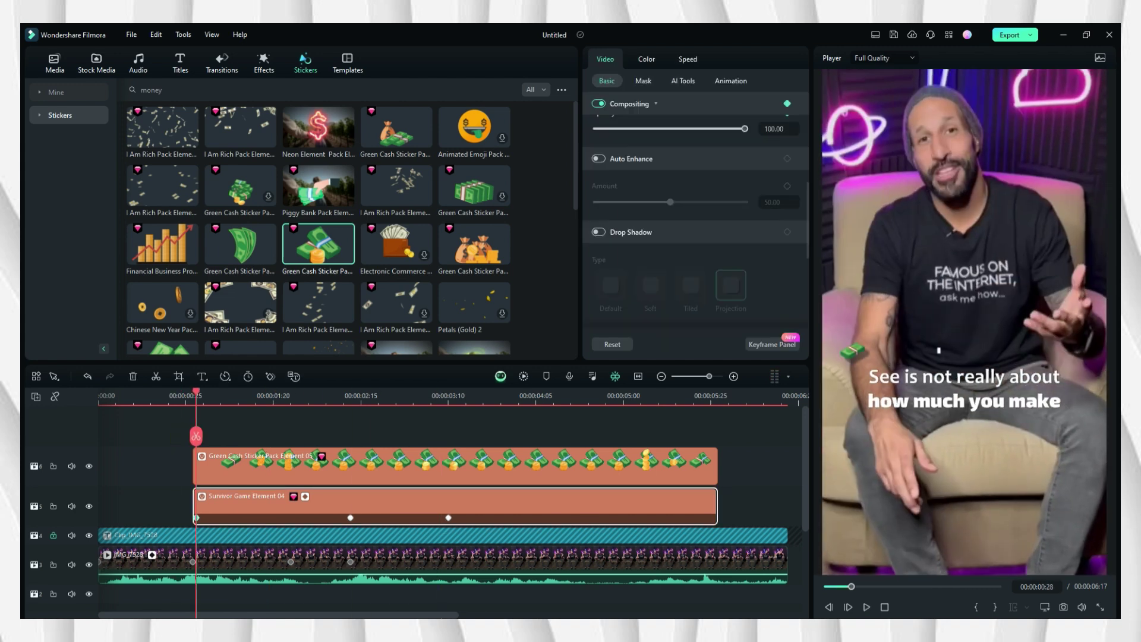
key("space")
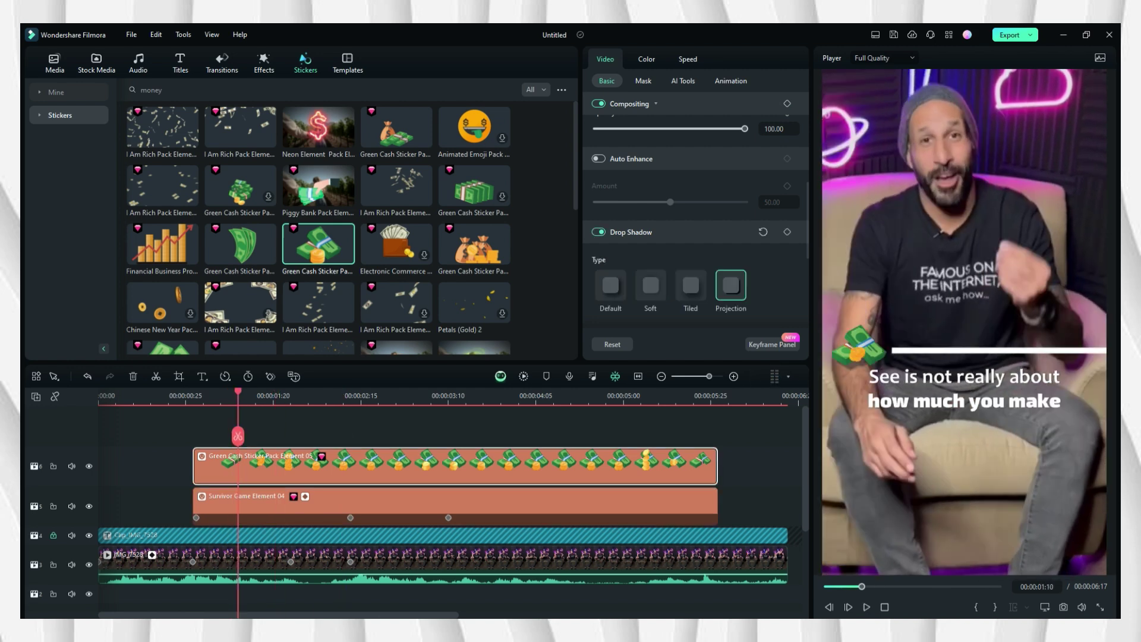
key("space")
left_click(255, 436)
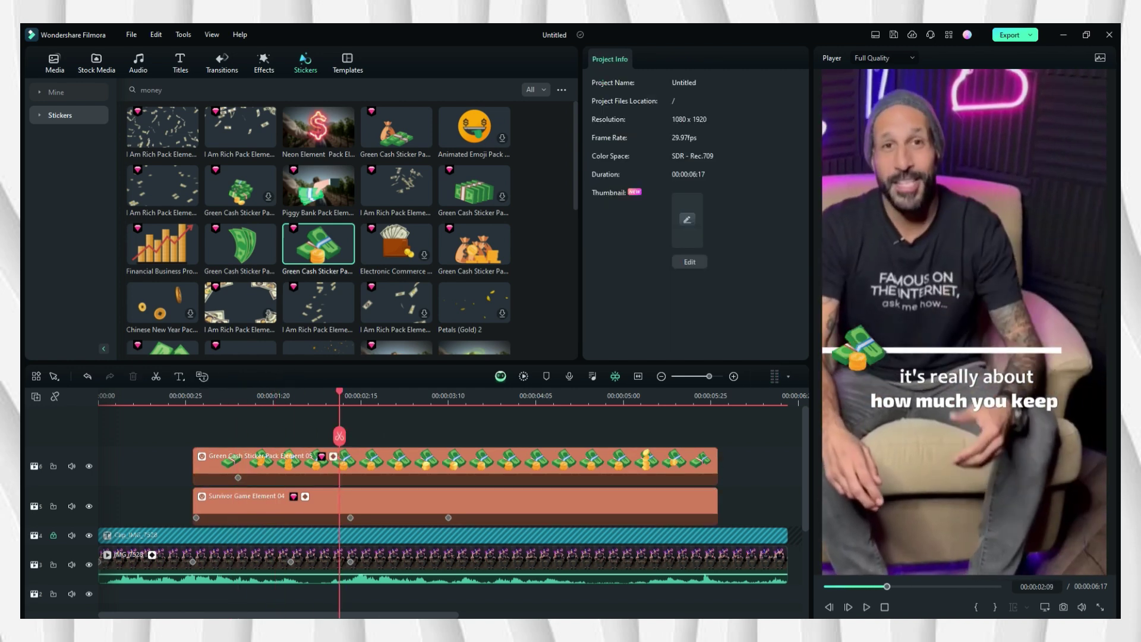
- Animate the cash sticker with position keyframes so it slides off the picture's left edge by 00:00:02:10, and preview it
left_click_drag(257, 435, 360, 436)
left_click(289, 464)
left_click_drag(896, 345, 830, 357)
left_click_drag(827, 351, 824, 351)
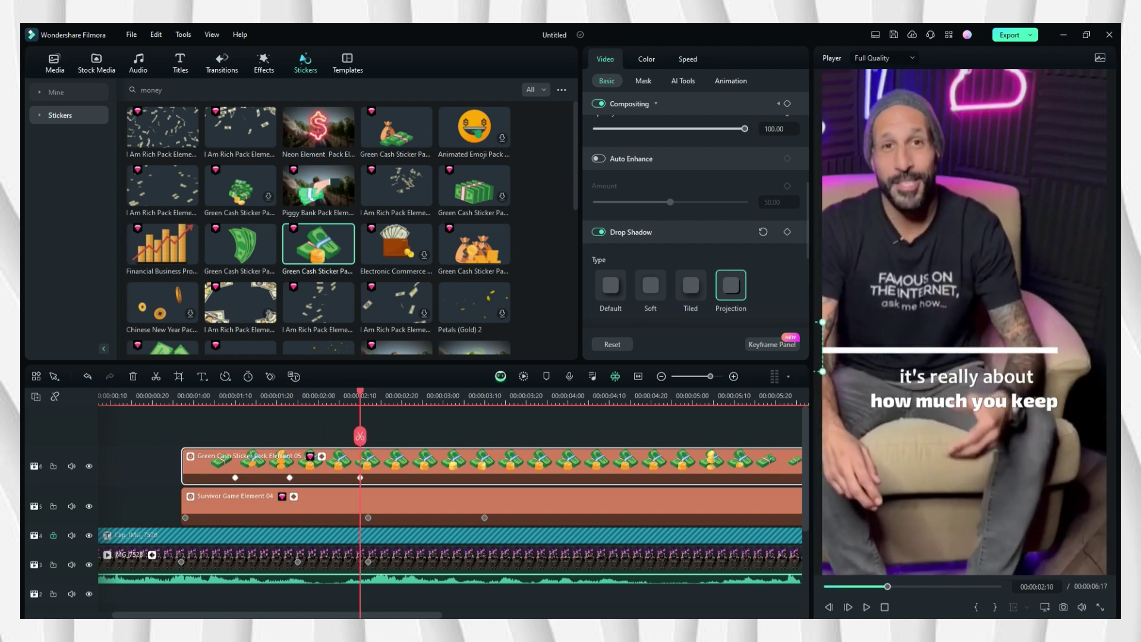
key("space")
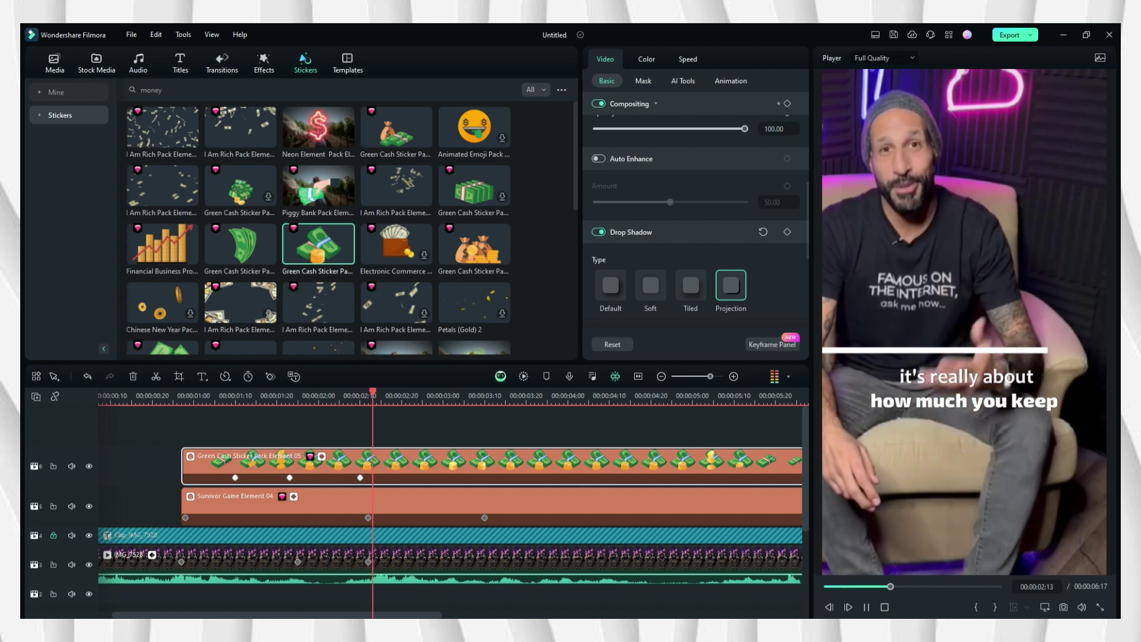
key("space")
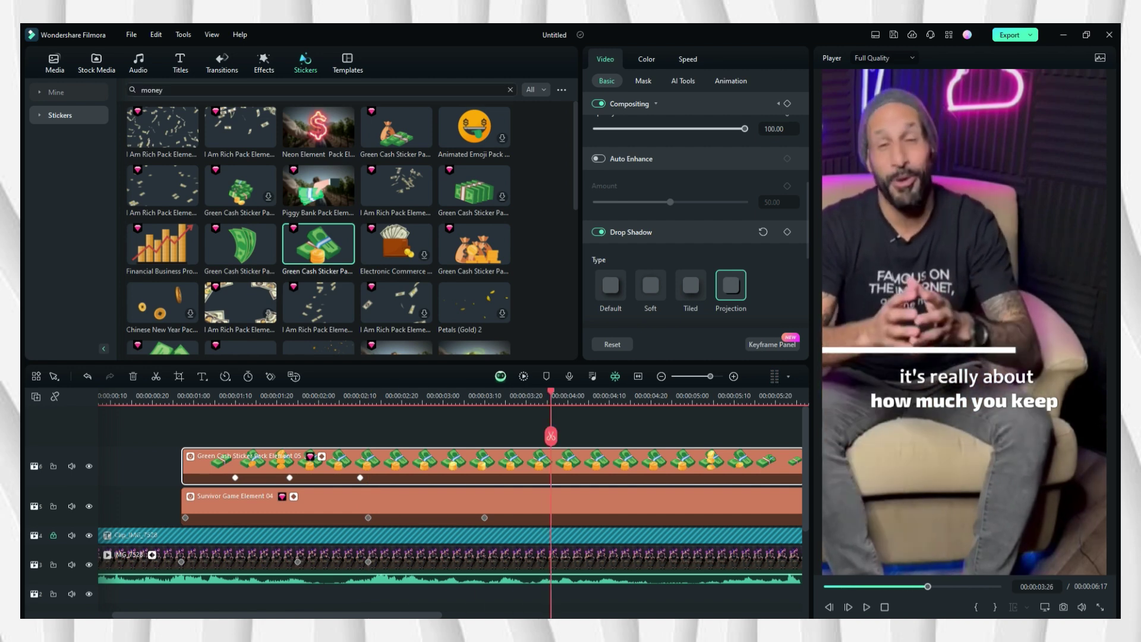
type("keep")
key("BackSpace")
key("BackSpace")
key("BackSpace")
key("BackSpace")
- Search the stickers for "bank"
type("bank")
key("Return")
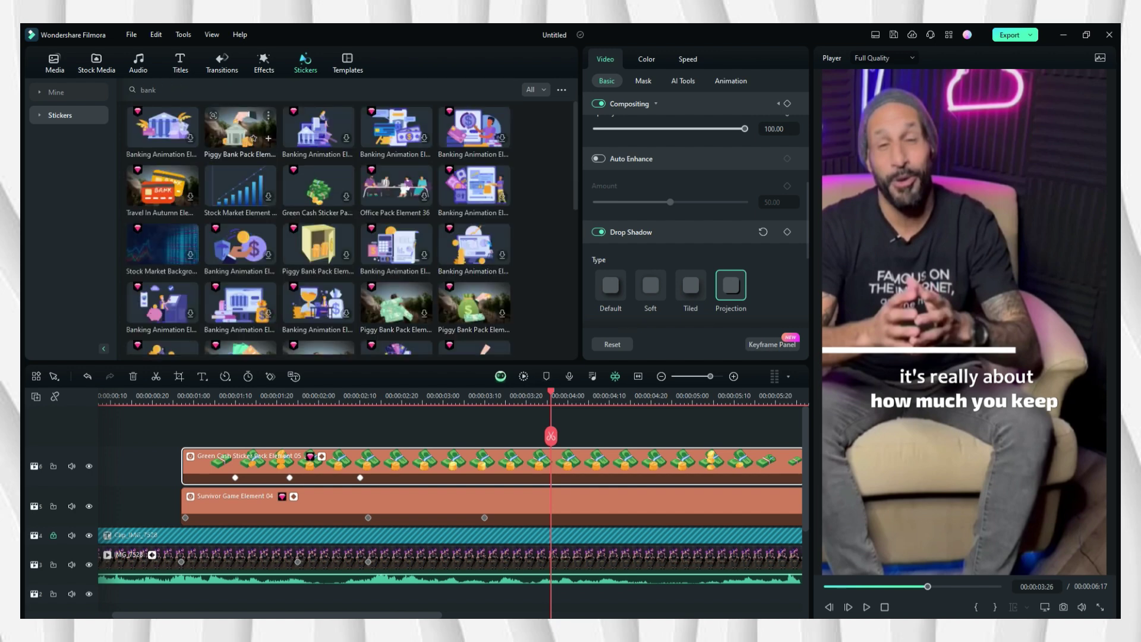
- Add the Piggy Bank Pack Element 11 sticker on a new track from 00:00:01:25, scaled to 24.19 % and placed past the picture's right edge
left_click_drag(133, 376, 386, 426)
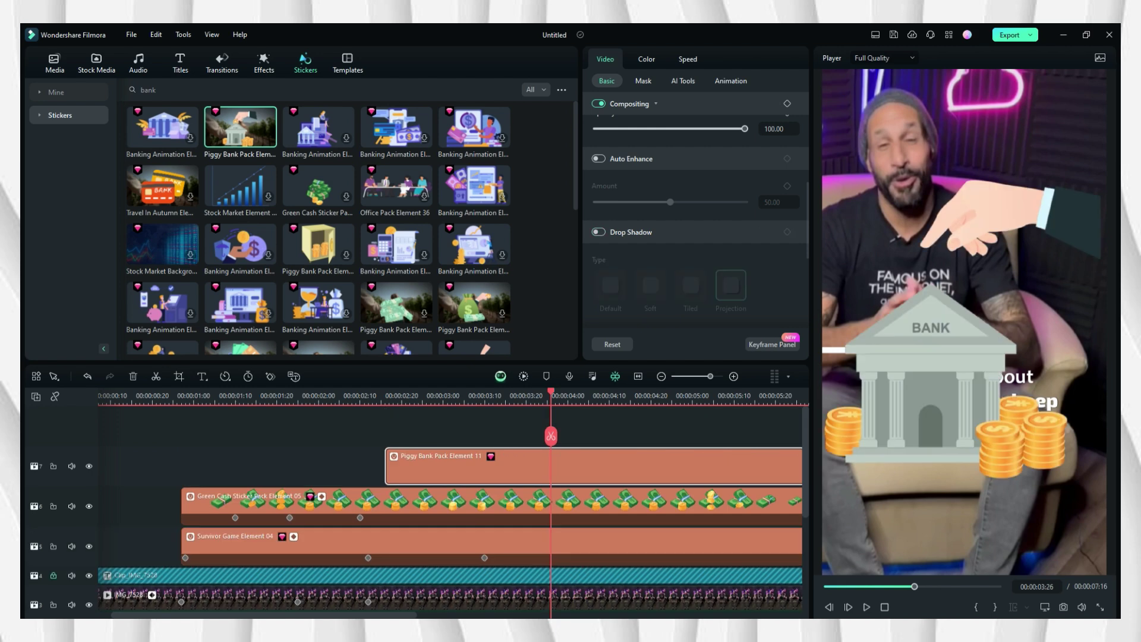
left_click_drag(823, 164, 1040, 333)
left_click_drag(343, 396, 297, 396)
left_click_drag(440, 467, 351, 467)
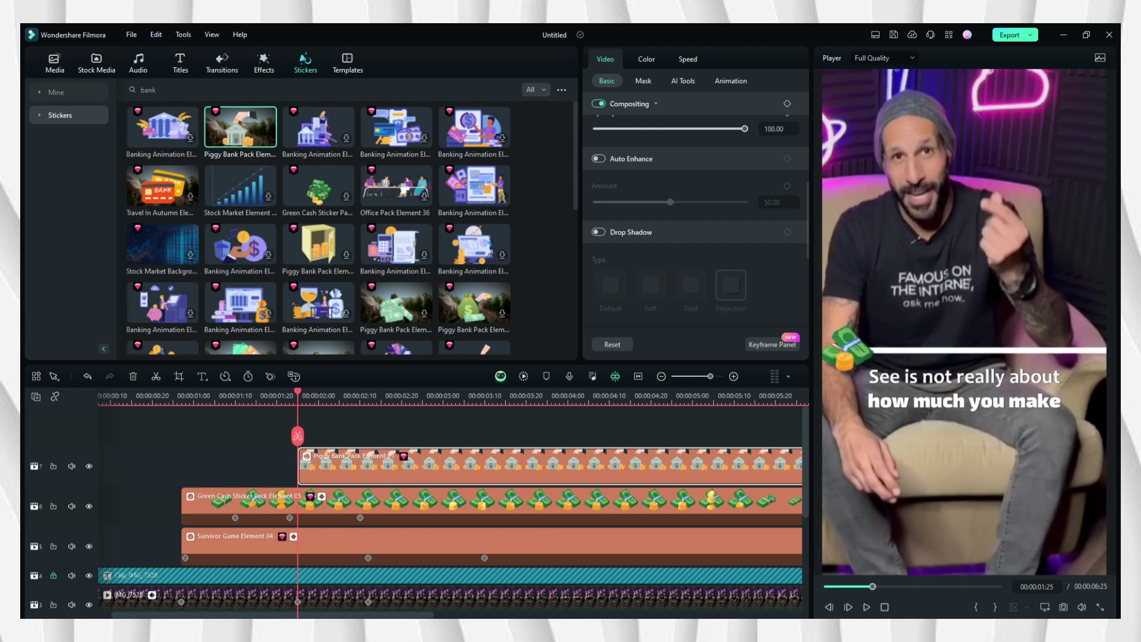
left_click_drag(1039, 333, 1140, 333)
key("space")
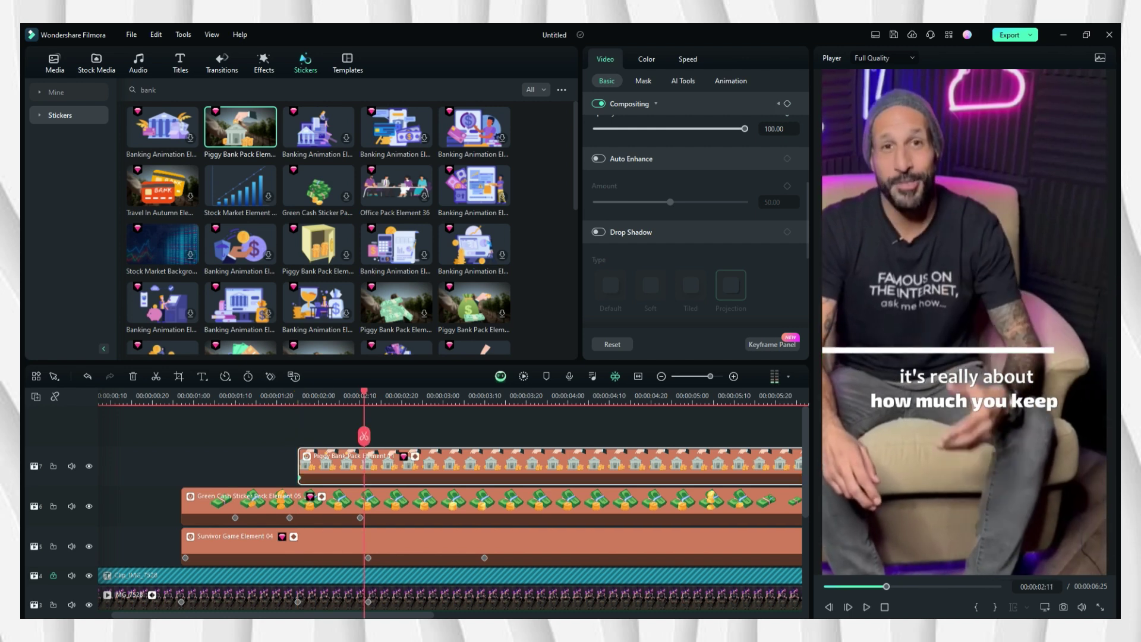
left_click(535, 594)
left_click_drag(963, 321, 930, 321)
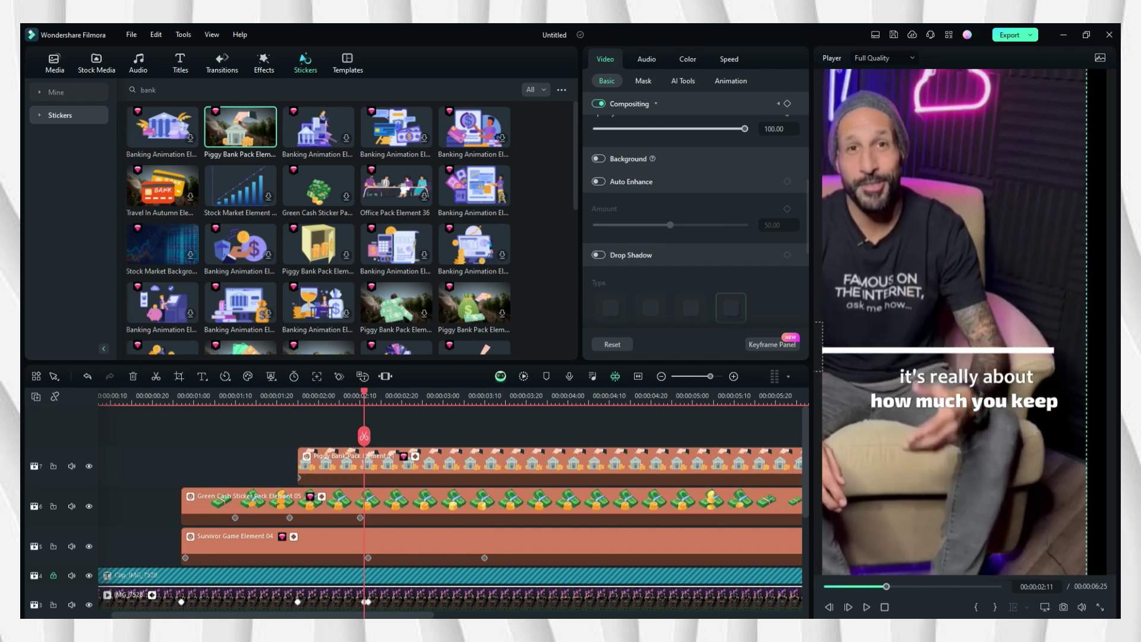
left_click(87, 377)
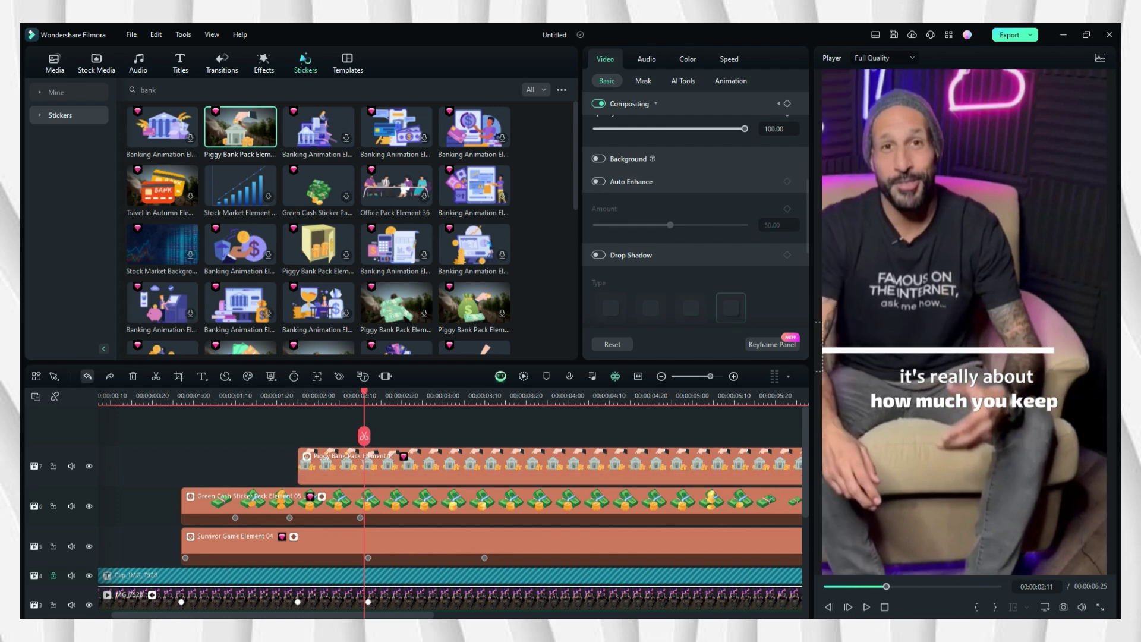
- Add a keyframe to the bank sticker at 00:00:01:27
left_click(307, 466)
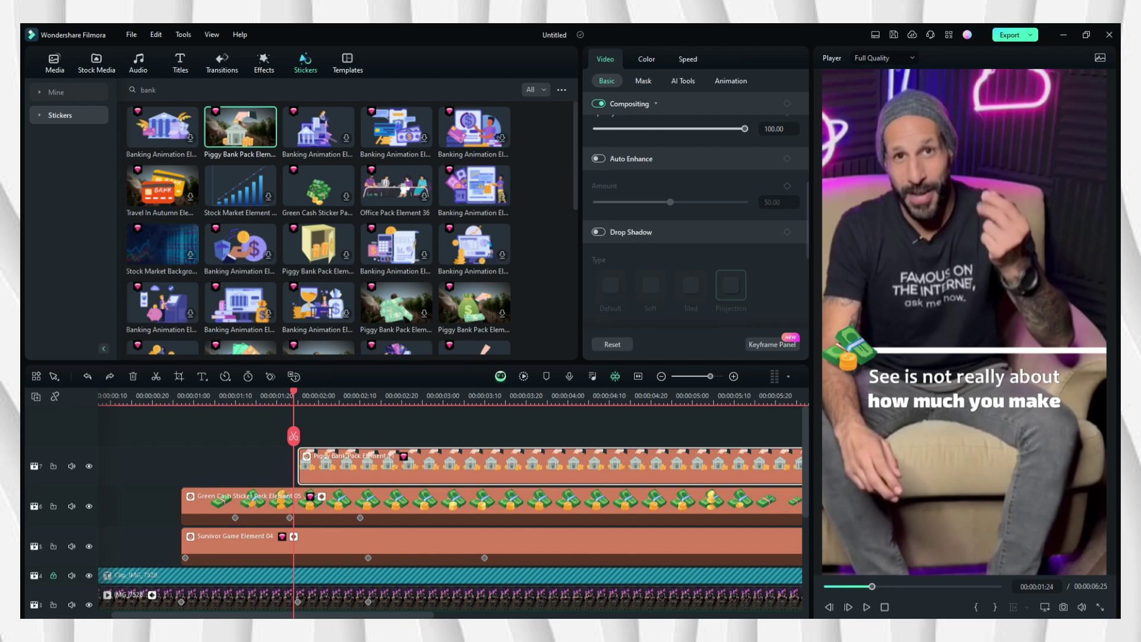
left_click(335, 398)
key("Left")
key("Left")
key("Left")
key("Left")
key("Left")
key("Left")
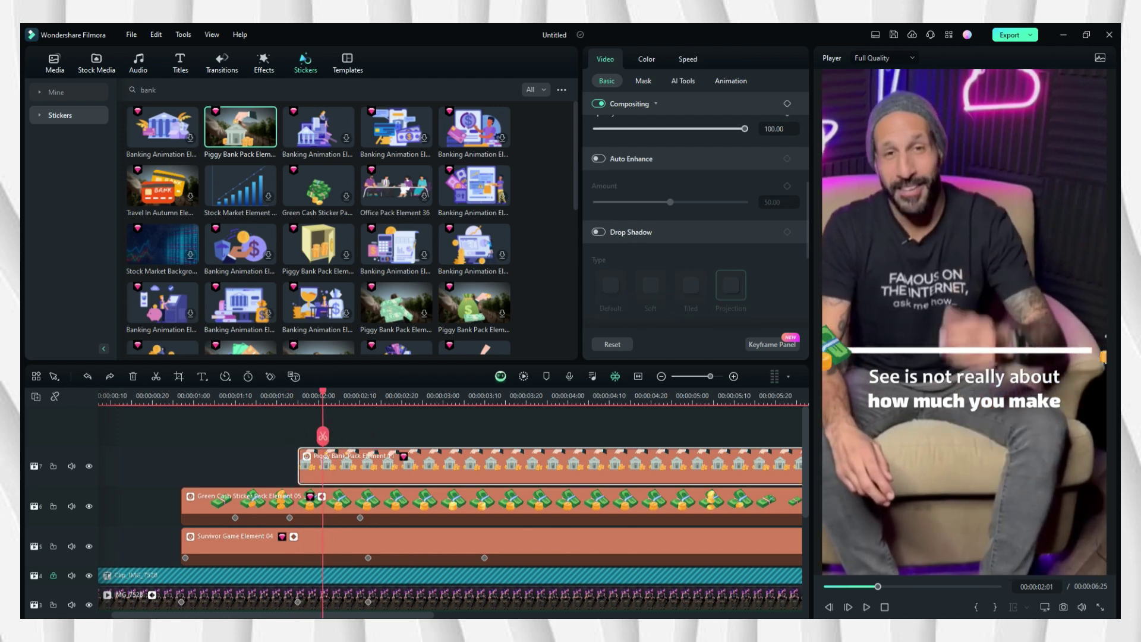
key("Left")
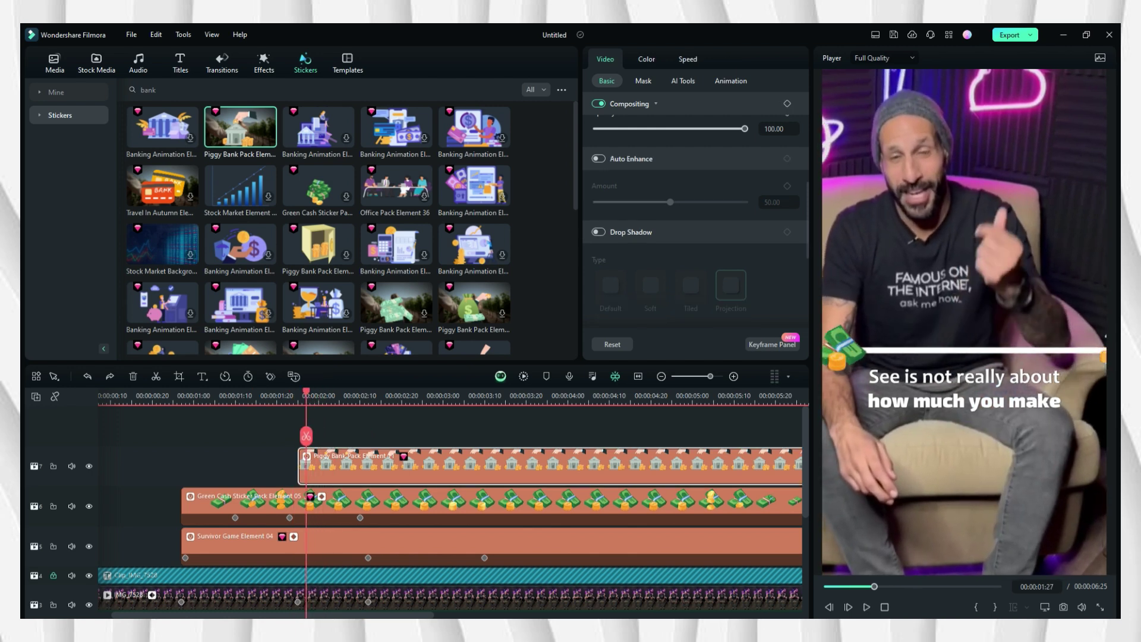
left_click(271, 376)
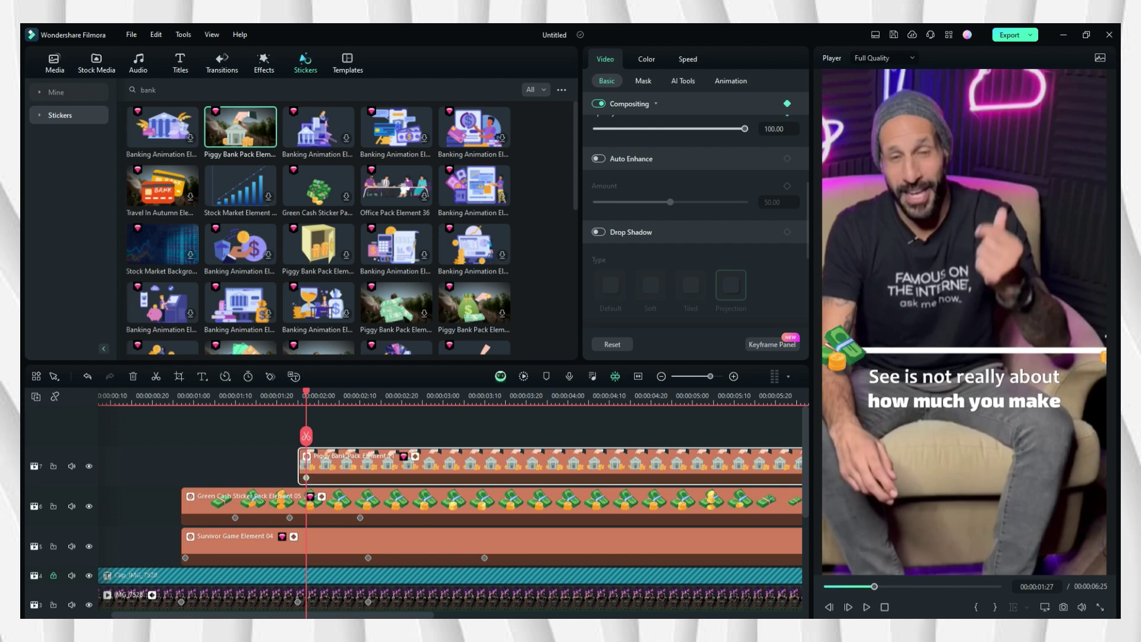
- Try sliding the bank sticker in from the picture's right edge with a position keyframe at about 00:00:02:20, and check the movement
key("space")
left_click_drag(1104, 333, 1034, 331)
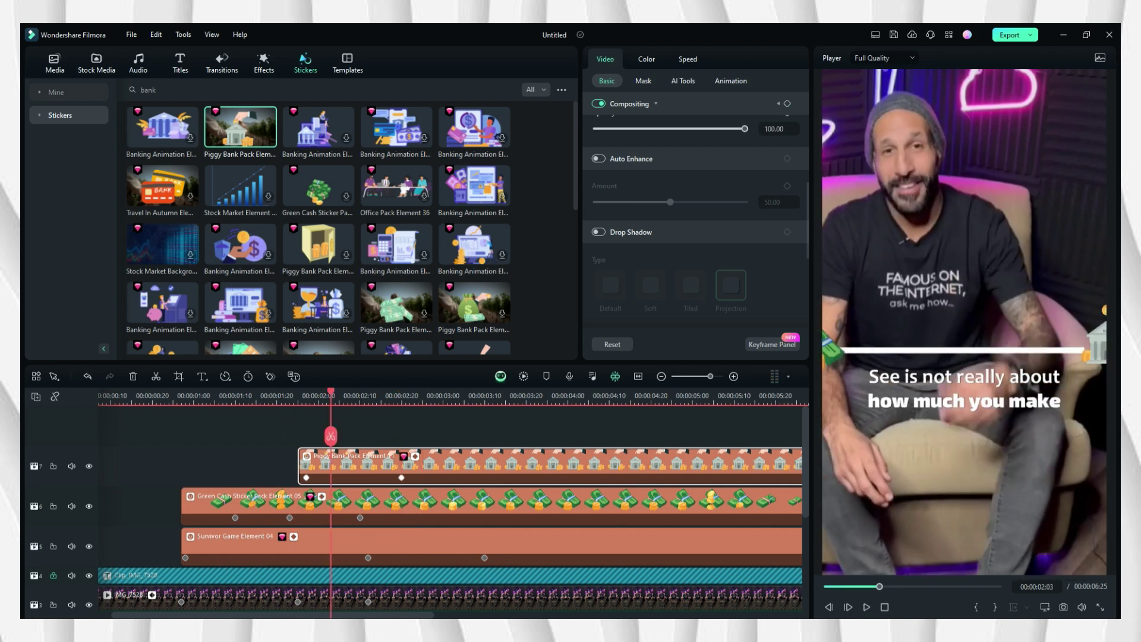
key("Left")
key("Left")
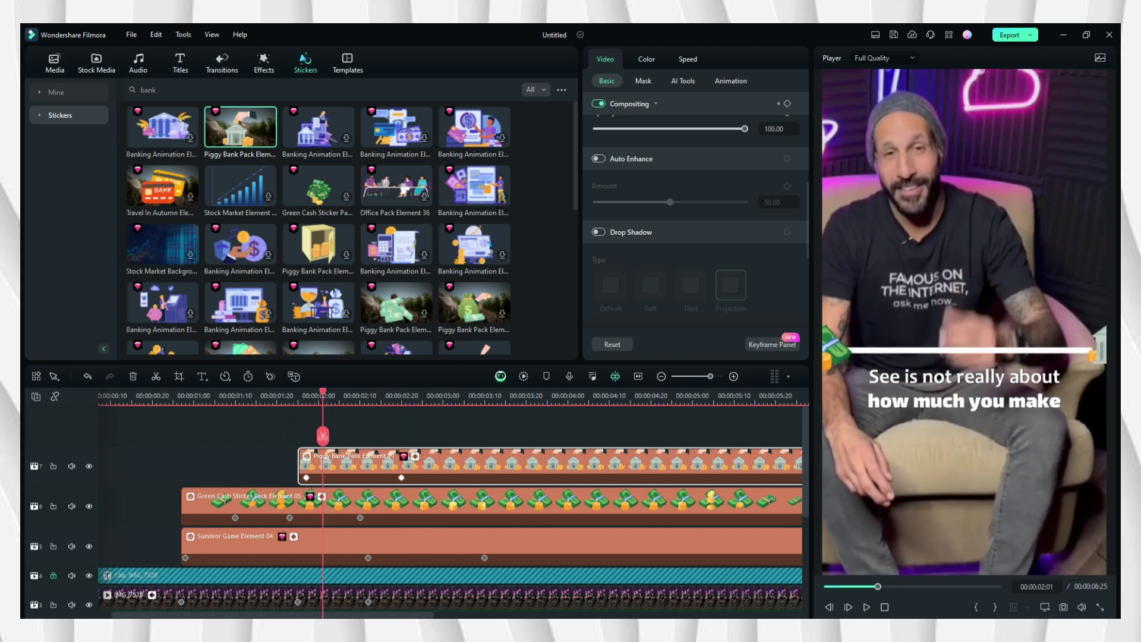
- Match the bank sticker's slide-in to the footage with keyframes at about 00:00:01:29 and at 00:00:02:14, where it sits inside the picture
key("Right")
key("Right")
key("Right")
key("Right")
key("Right")
key("Right")
key("Right")
key("Right")
key("Right")
key("Right")
key("Right")
key("Right")
key("Right")
key("Right")
key("Right")
key("Right")
key("Right")
key("Right")
key("Right")
key("Left")
key("Left")
key("Left")
key("Left")
key("Left")
key("Left")
key("Left")
key("Left")
key("Left")
key("Left")
key("Left")
key("Left")
key("Left")
key("Left")
key("Left")
key("Left")
key("Left")
key("Left")
key("Left")
key("Left")
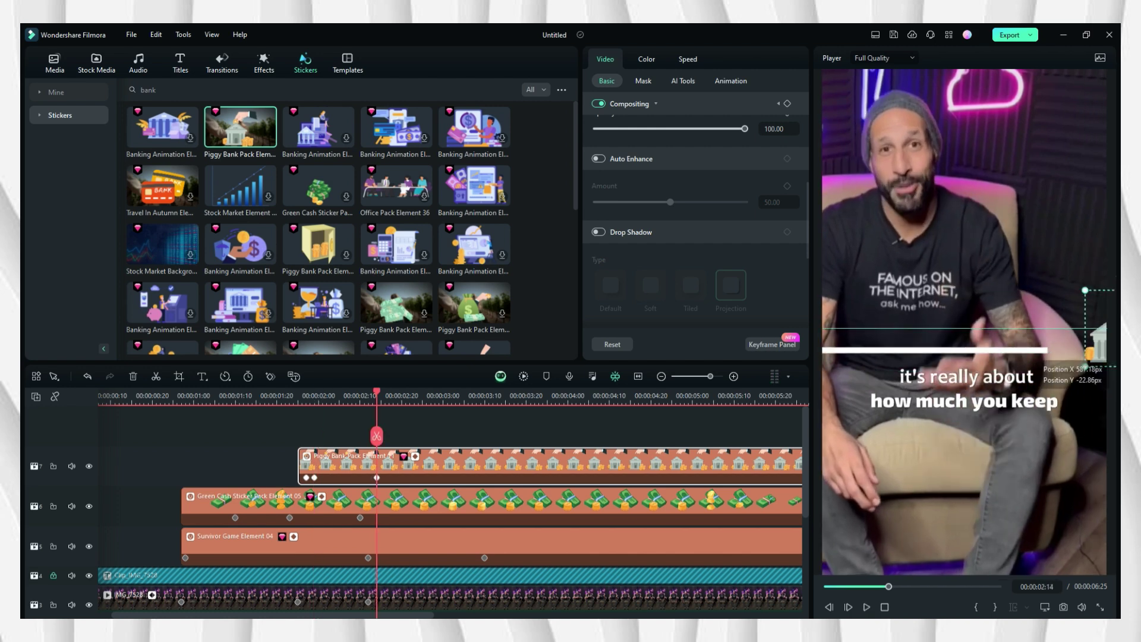
key("space")
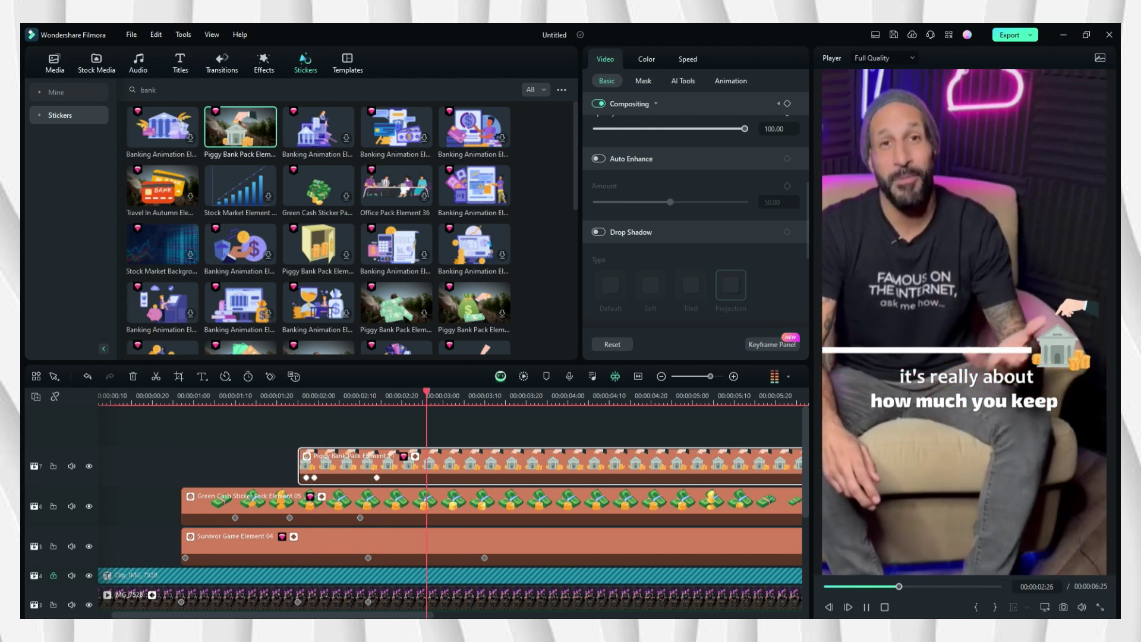
- Shift the bank sticker further left to X 240.45, Y -41.71 with a keyframe at about 00:00:03:24, and preview it
key("space")
left_click_drag(1057, 351, 1019, 351)
key("Up")
key("space")
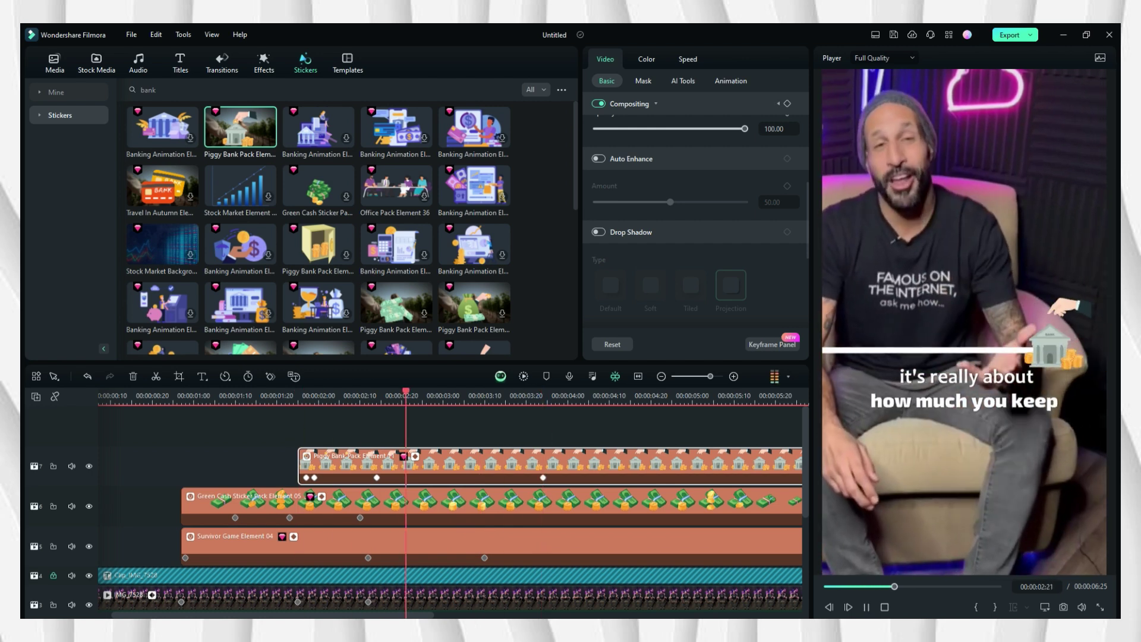
key("space")
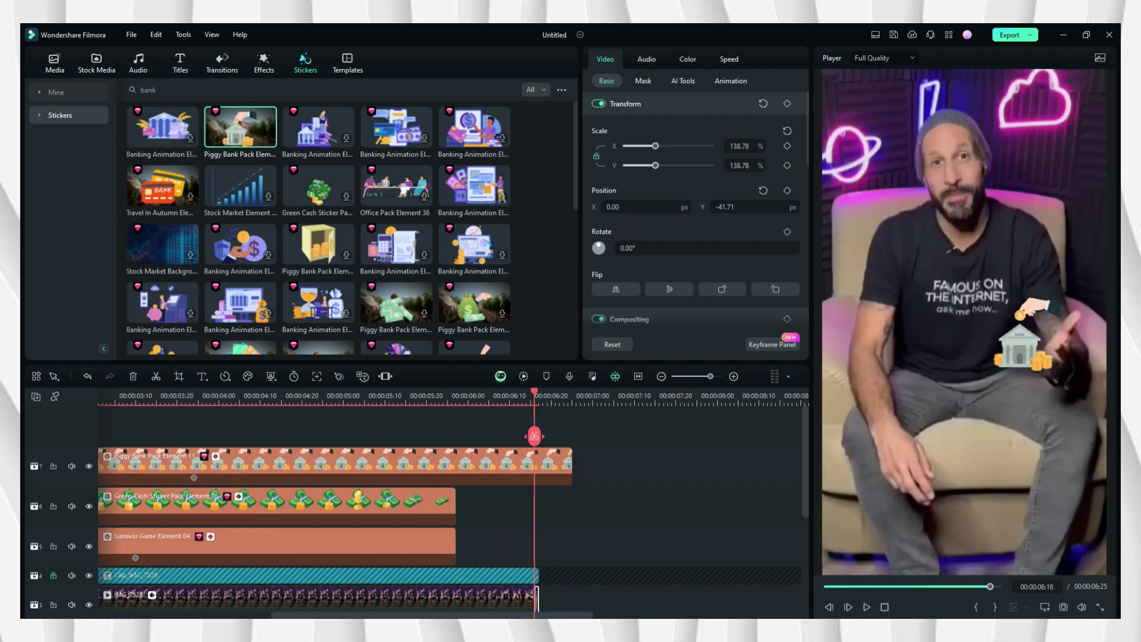
- Unlock the subtitle track and cut everything beyond 00:00:06:16 from the bank sticker, subtitles and footage
left_click(534, 436)
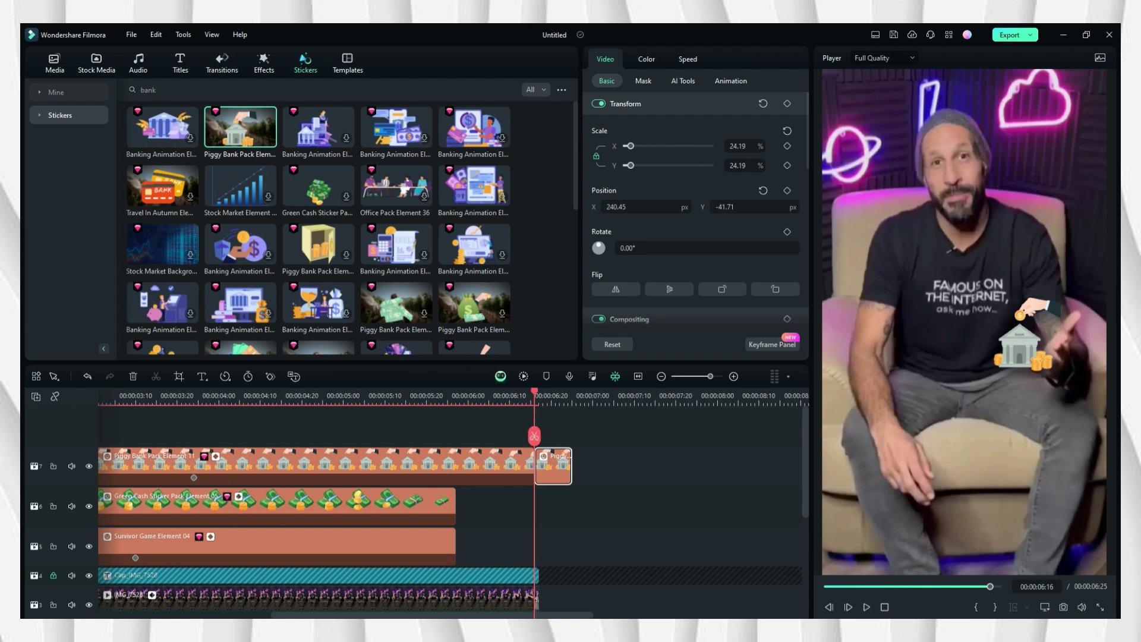
left_click(53, 575)
left_click(357, 594, "ctrl")
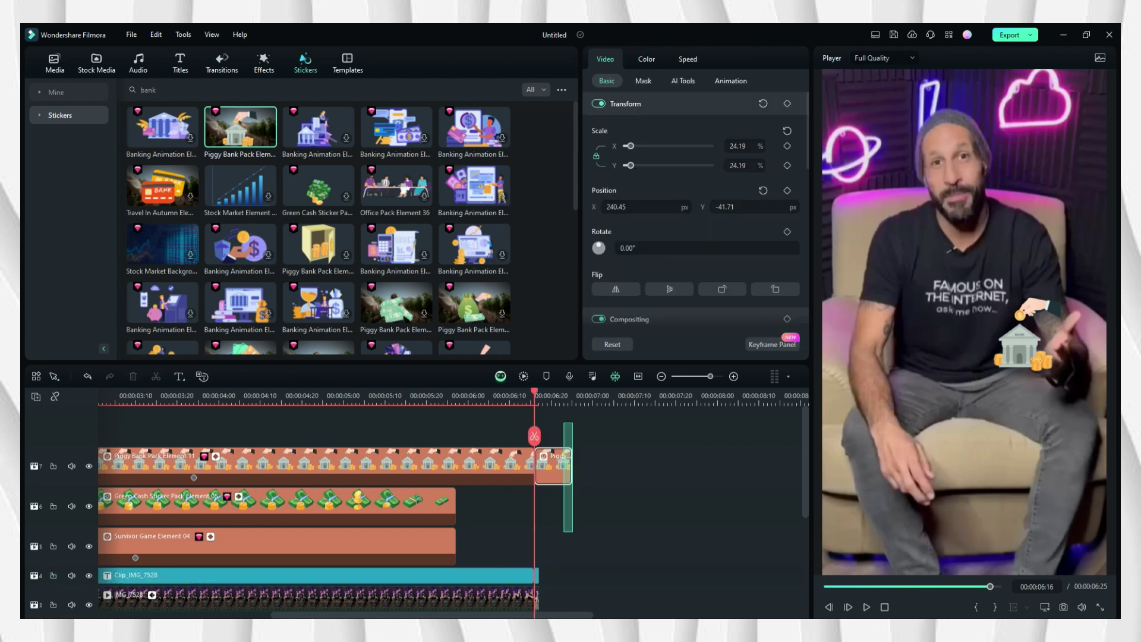
scroll(333, 508, "down", 1)
key("Delete")
scroll(315, 505, "up", 1)
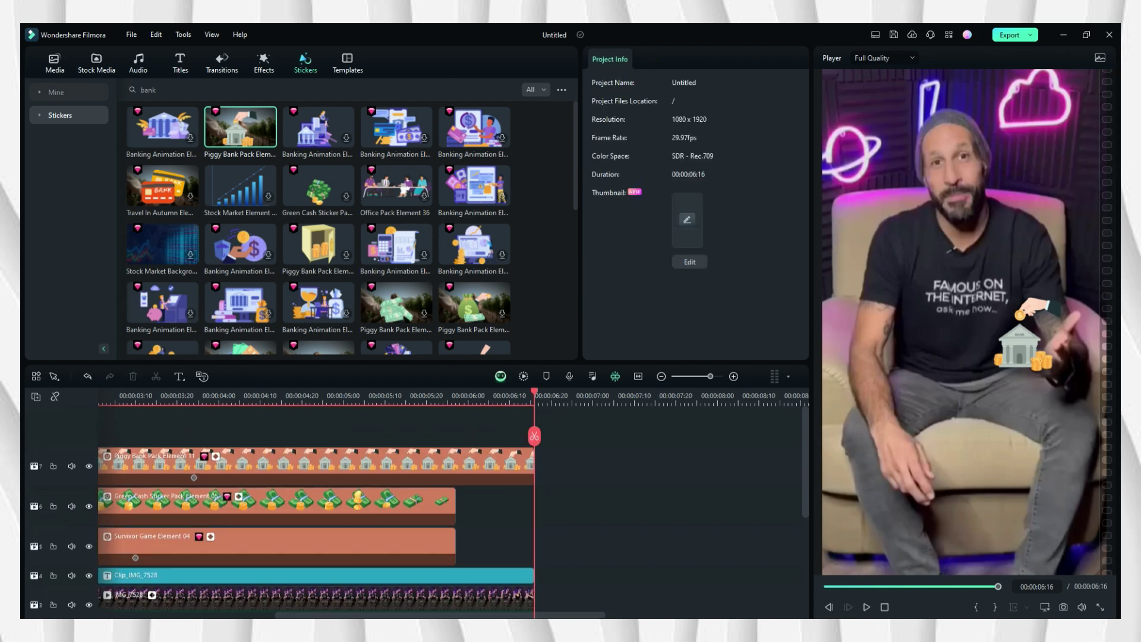
- Extend the line sticker to end with the footage at 00:00:06:16
left_click_drag(535, 436, 443, 436)
left_click(443, 505)
left_click_drag(455, 541, 535, 541)
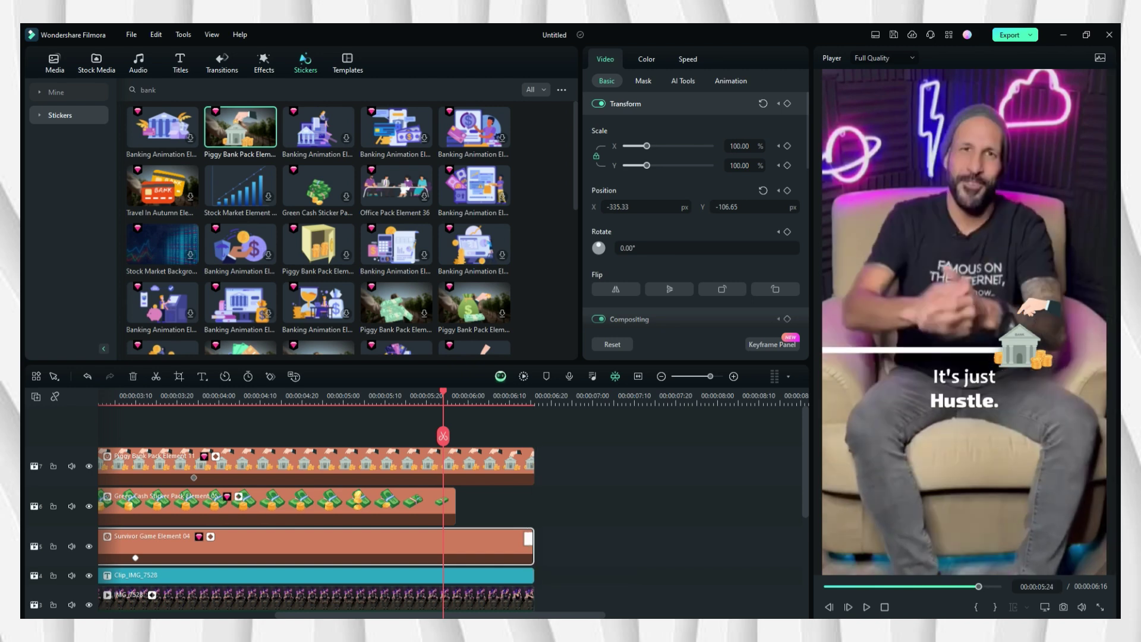
- Combine the line, cash and bank stickers into one compound clip and preview it from the start
scroll(443, 506, "left", 5)
left_click_drag(189, 429, 443, 553)
right_click(443, 547)
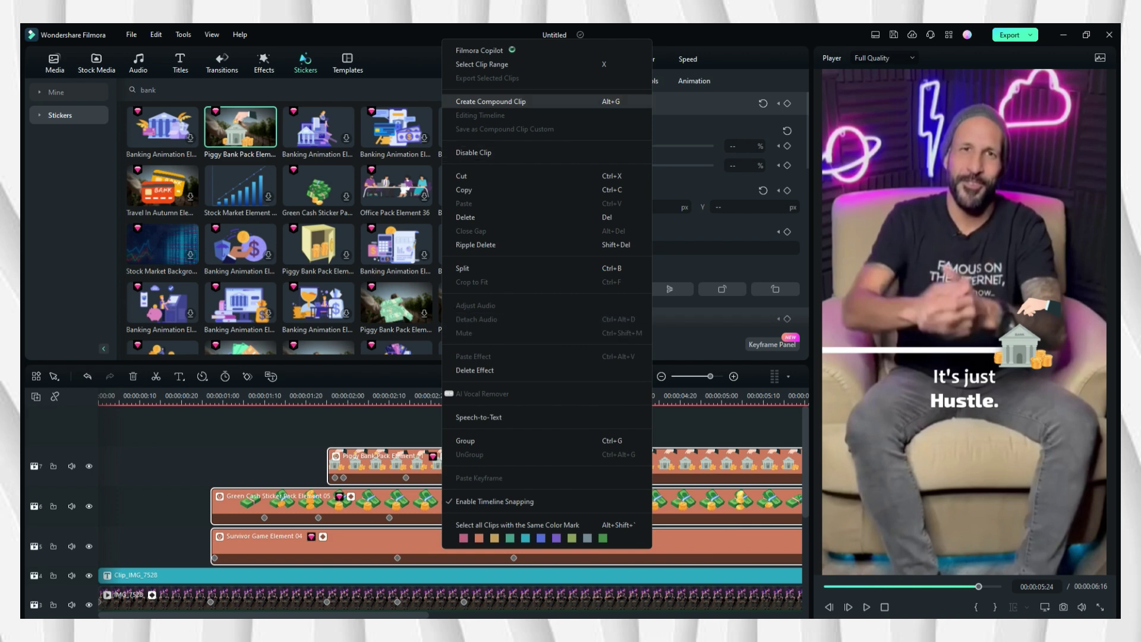
left_click(485, 101)
left_click(629, 337)
left_click(140, 397)
key("space")
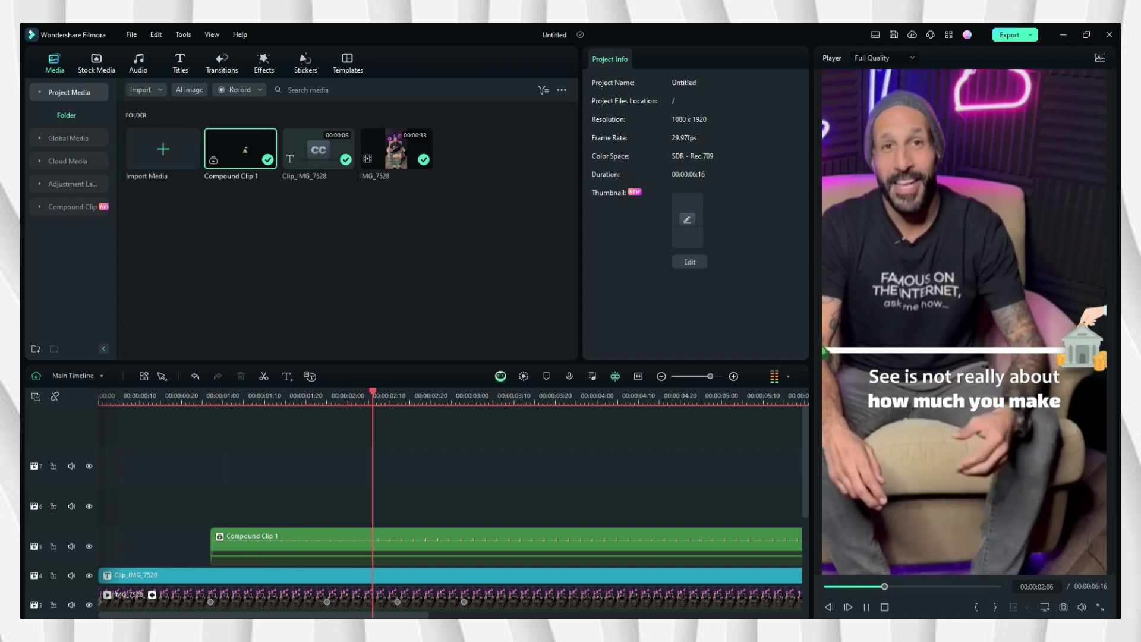
key("space")
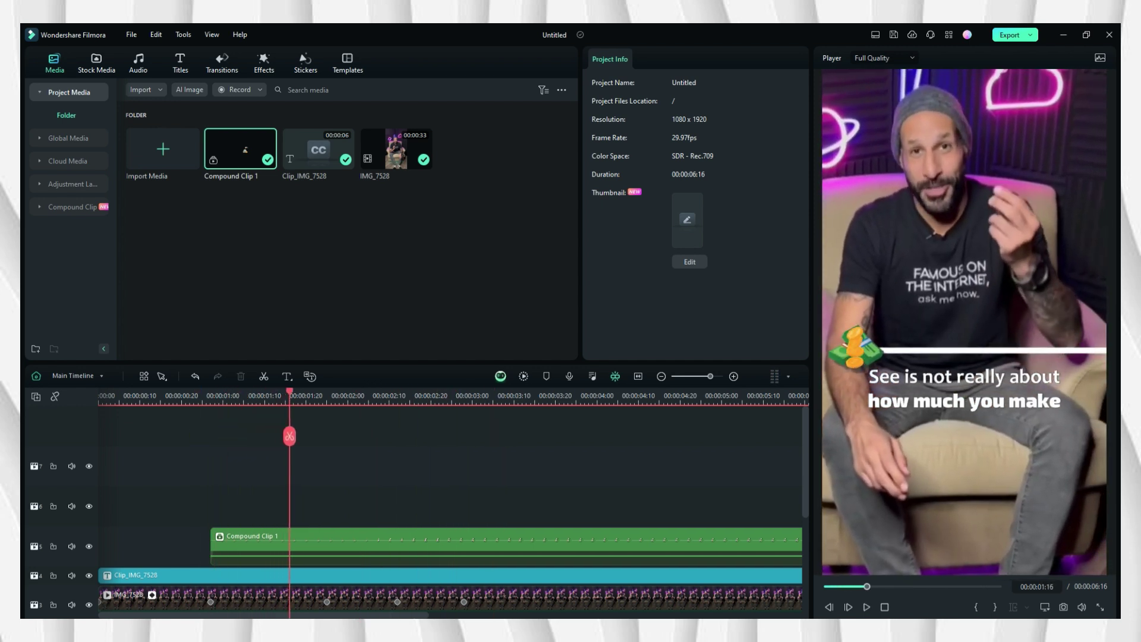
- Keyframe the compound clip at its start, enlarge it to 160.54 % at X 326.58, Y 124.08 by 00:00:01:16, and preview it
left_click(214, 554)
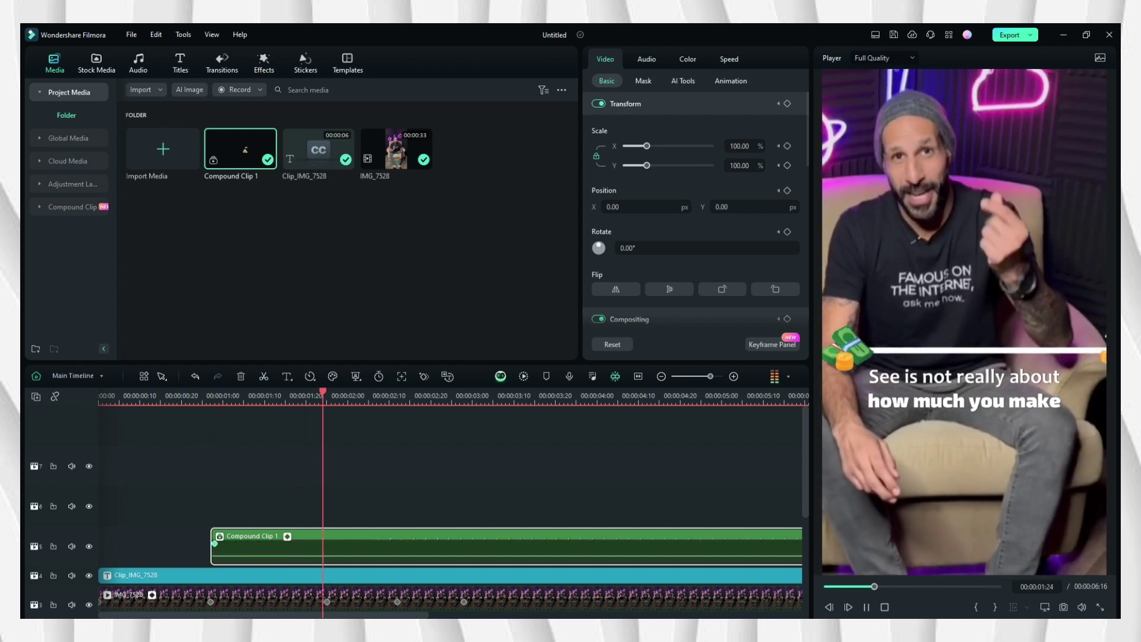
key("Left")
key("Left")
key("Left")
key("Left")
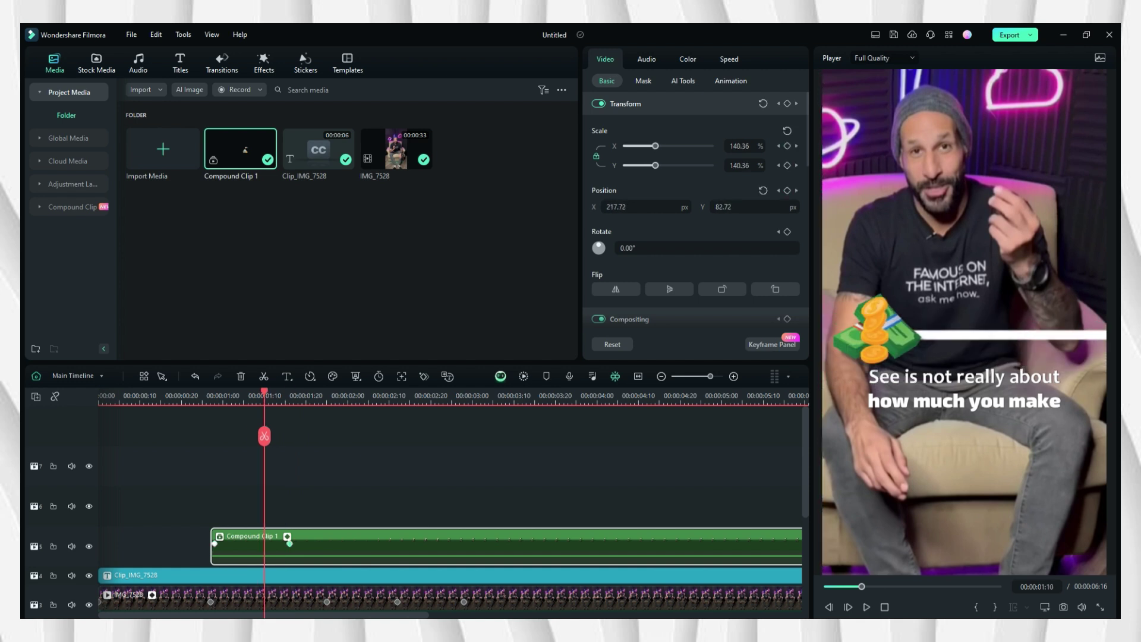
key("space")
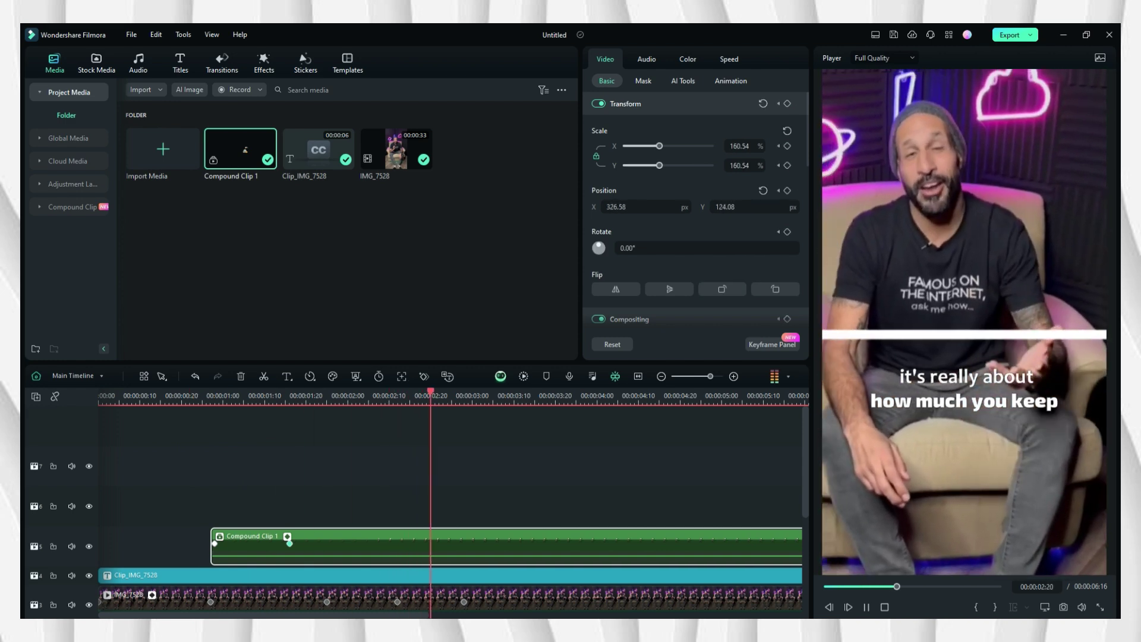
key("space")
- Keyframe the compound clip's position to X -279.74, Y 134.97 at 00:00:02:12 and X -353.77 at 00:00:04:08, and review the result
left_click_drag(647, 436, 397, 435)
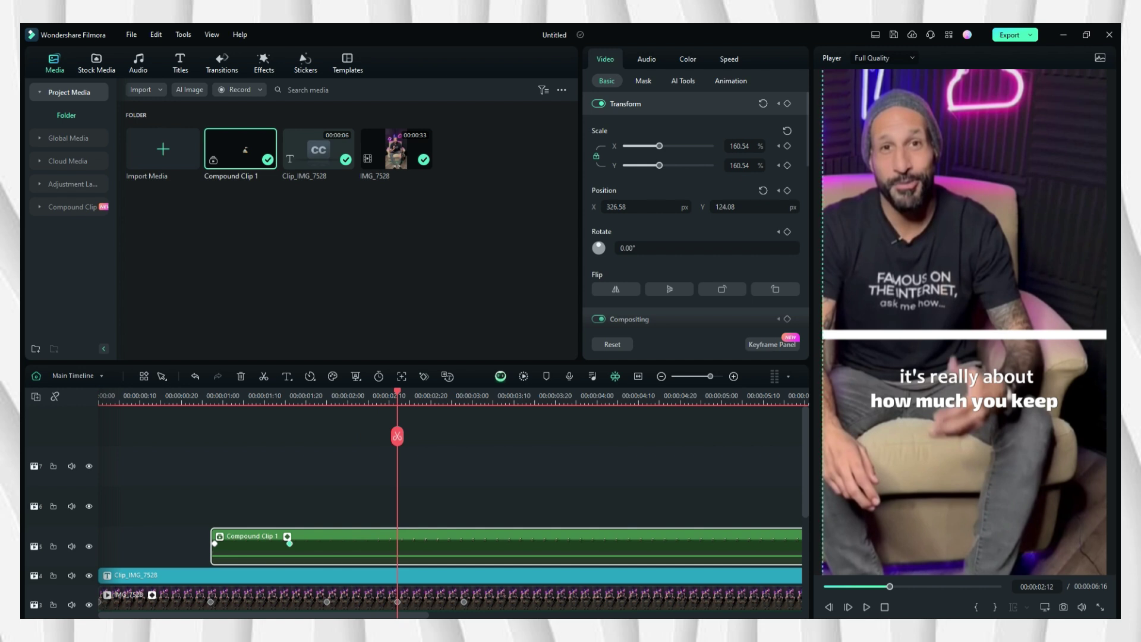
left_click_drag(942, 352, 966, 352)
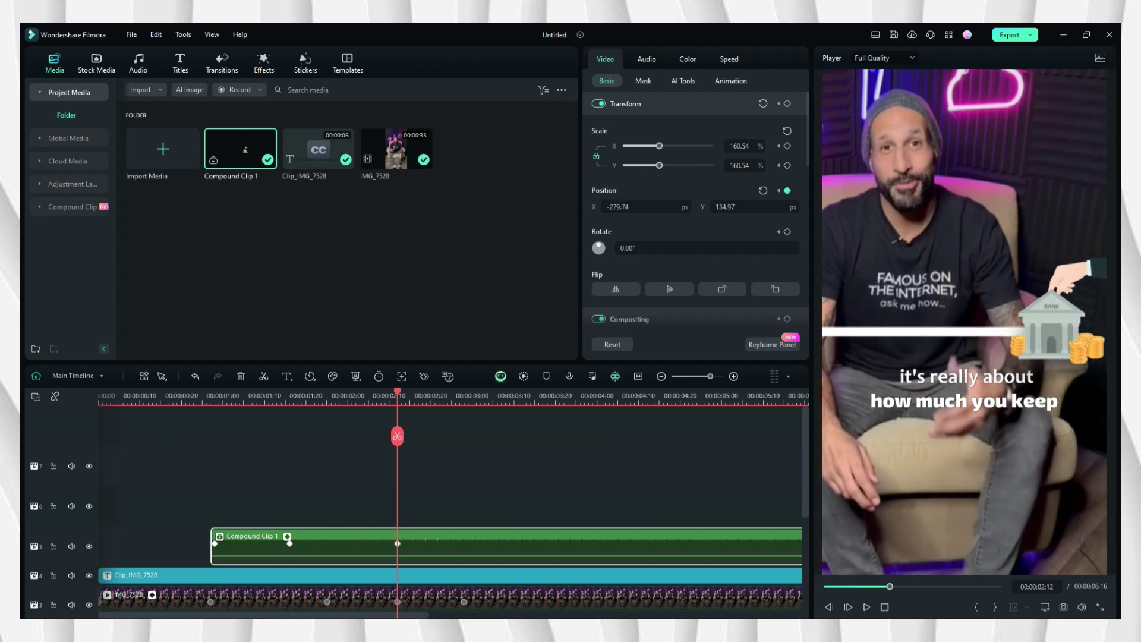
key("space")
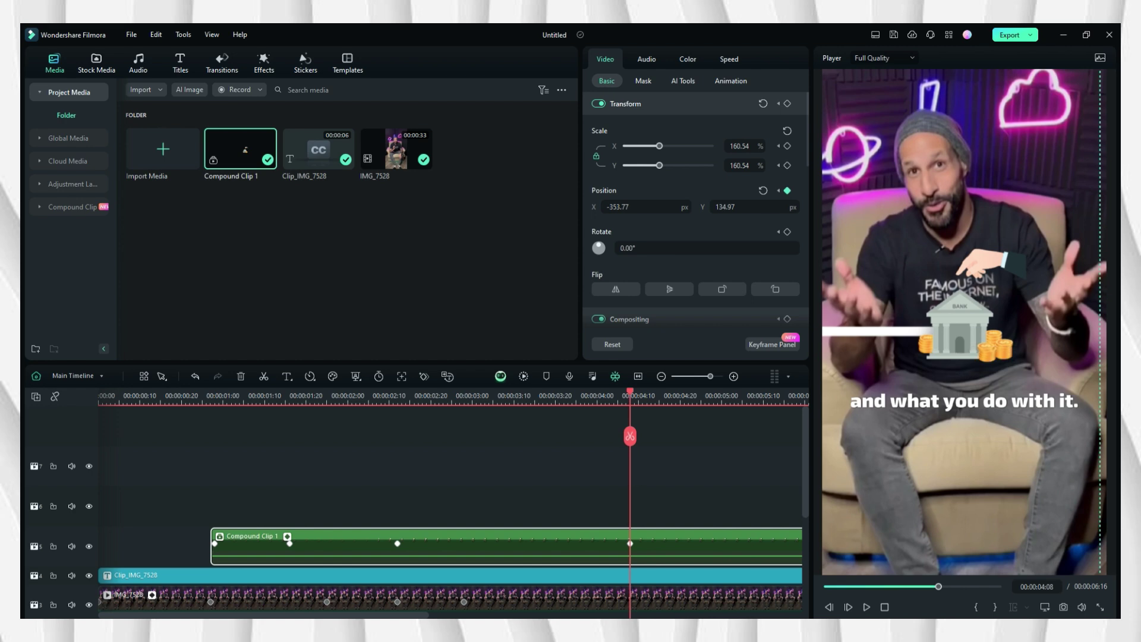
key("space")
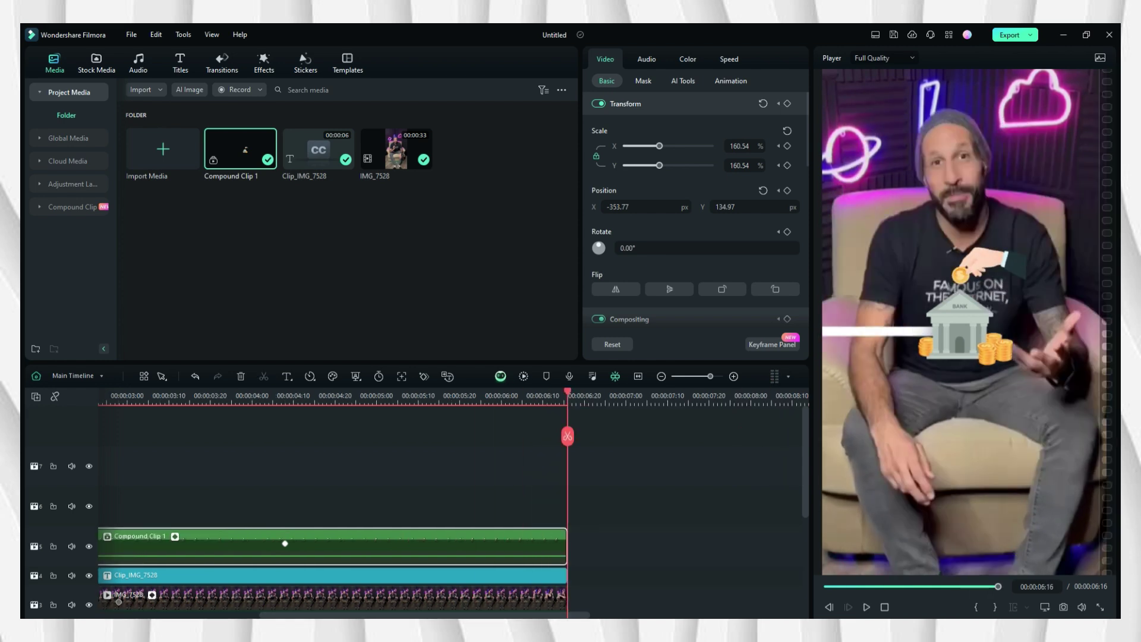
scroll(451, 505, "left", 5)
left_click_drag(158, 436, 696, 435)
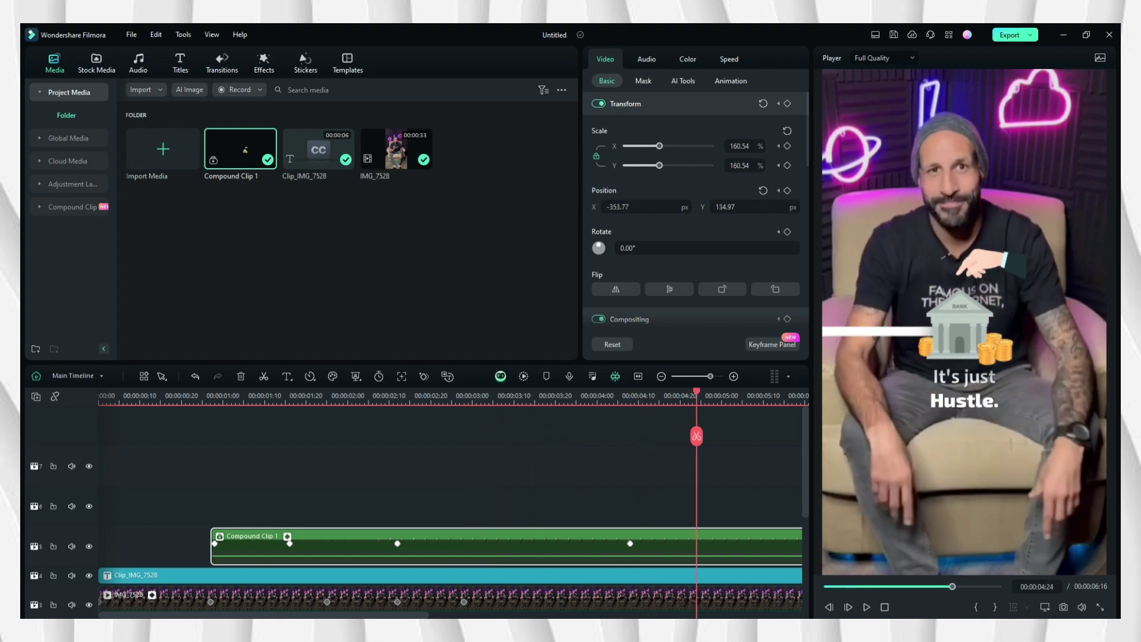